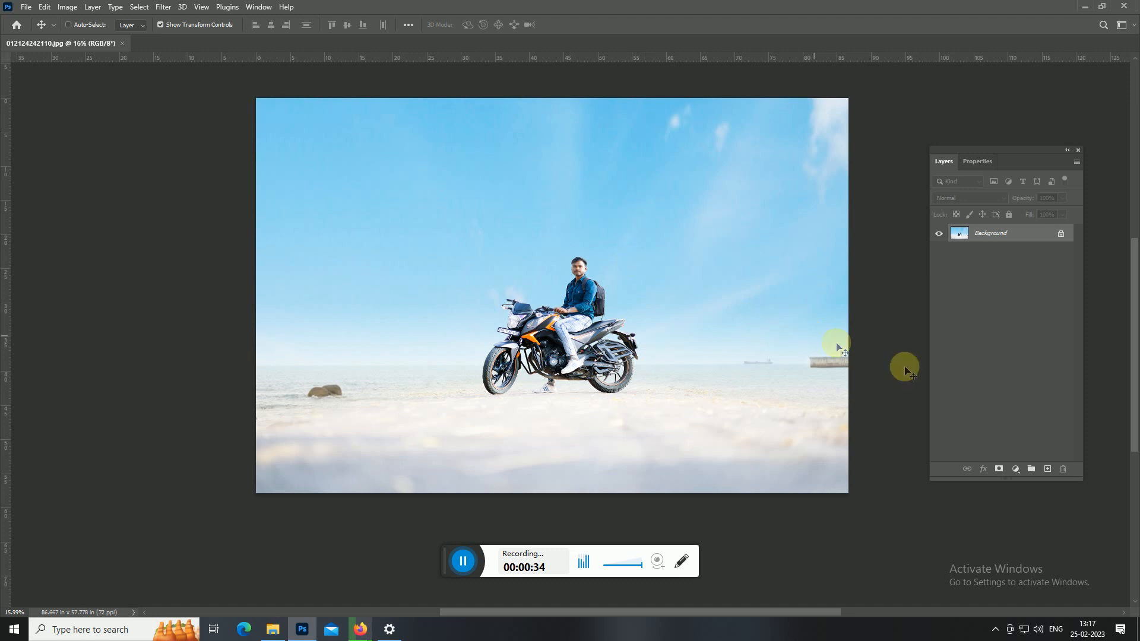
Duplicate the Background layer and open Sky Replacement on the copy.
{"action": "left_click_drag", "start_coordinate": [1018, 233], "coordinate": [1060, 467]}
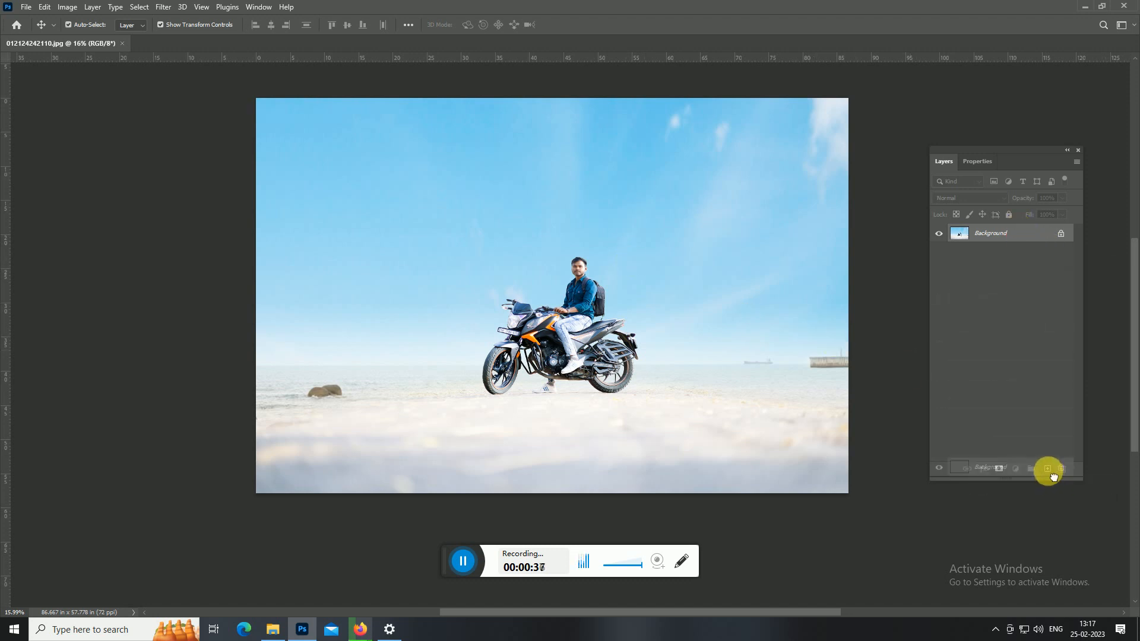
{"action": "left_click_drag", "start_coordinate": [566, 240], "coordinate": [565, 258]}
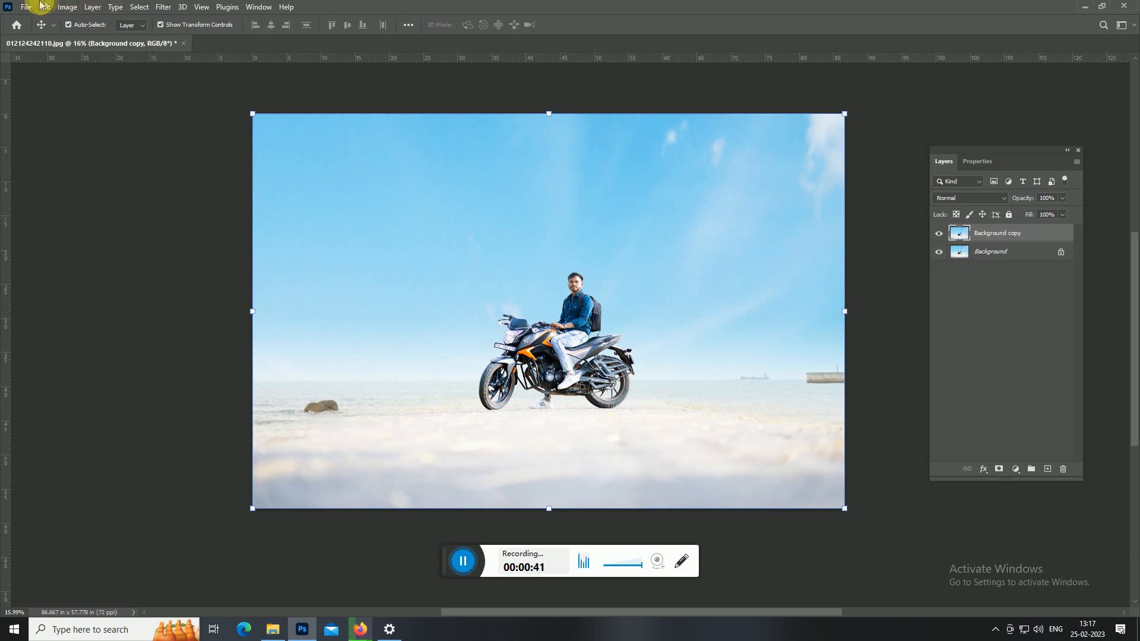
{"action": "left_click", "coordinate": [43, 7]}
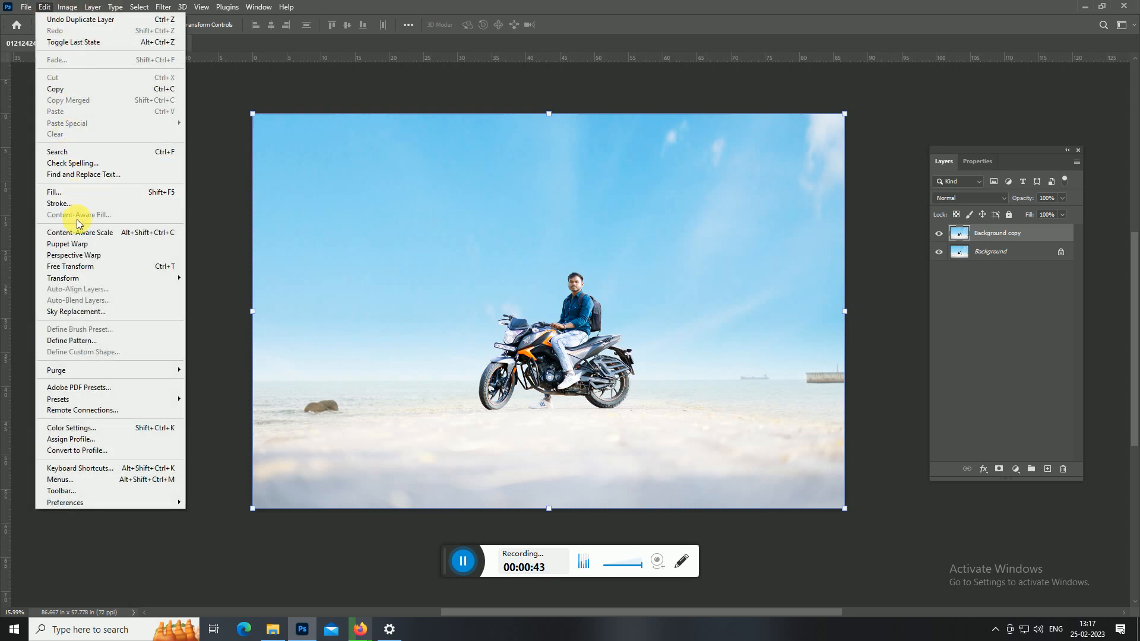
{"action": "left_click", "coordinate": [115, 315]}
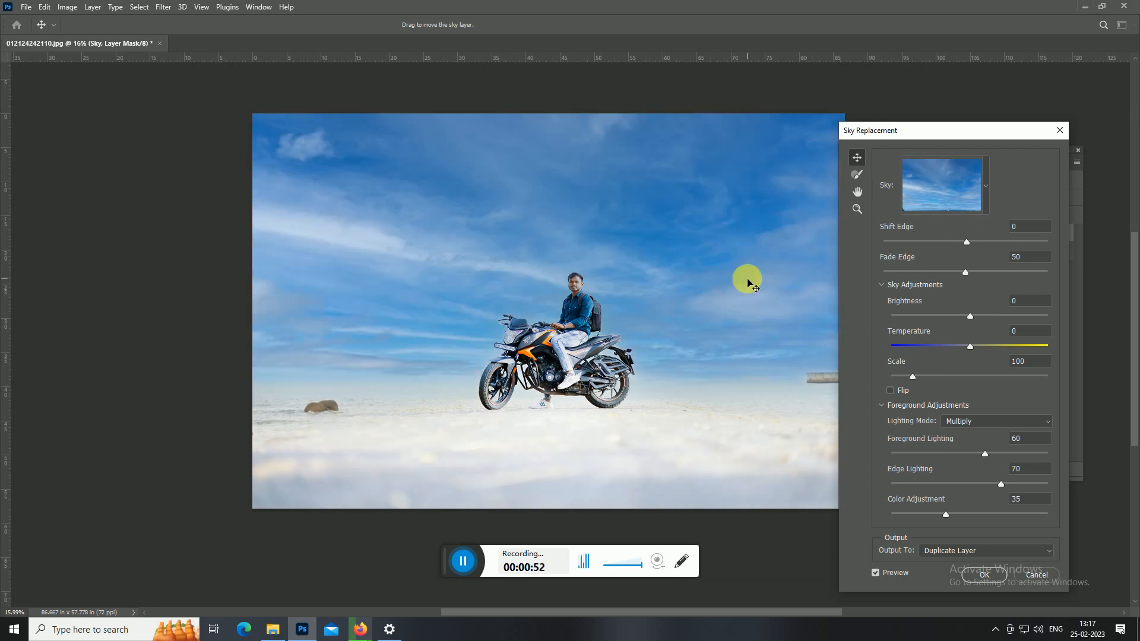
Adjust the blue replacement sky with Shift Edge 18, Brightness 68 and Scale 127.
{"action": "left_click_drag", "start_coordinate": [969, 240], "coordinate": [980, 247]}
{"action": "left_click_drag", "start_coordinate": [968, 315], "coordinate": [1021, 321]}
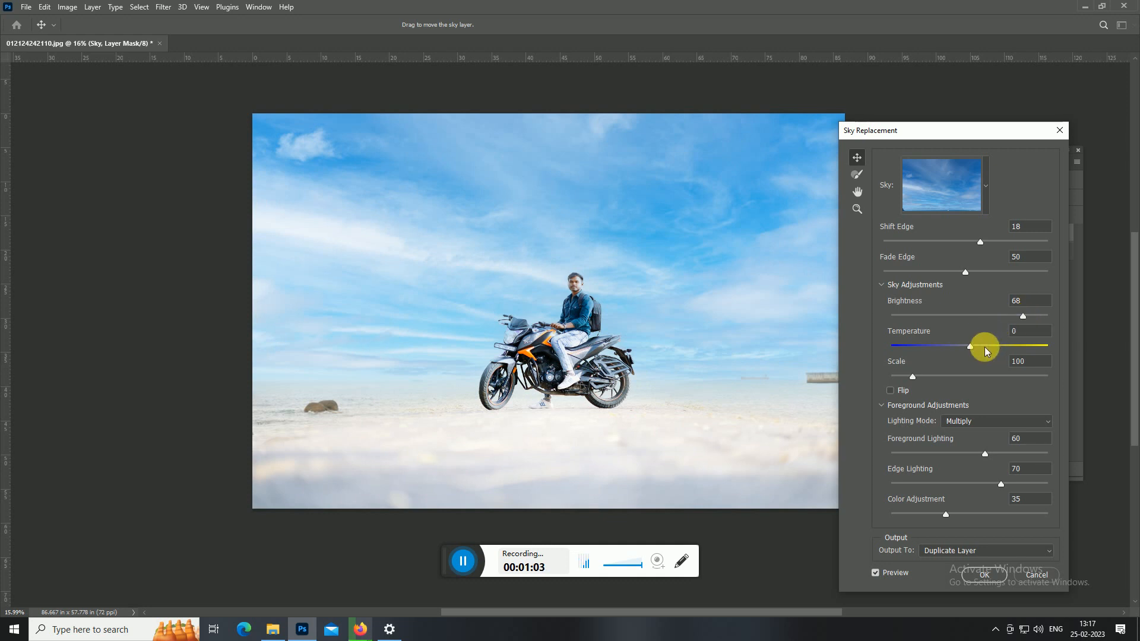
{"action": "left_click_drag", "start_coordinate": [982, 349], "coordinate": [970, 347]}
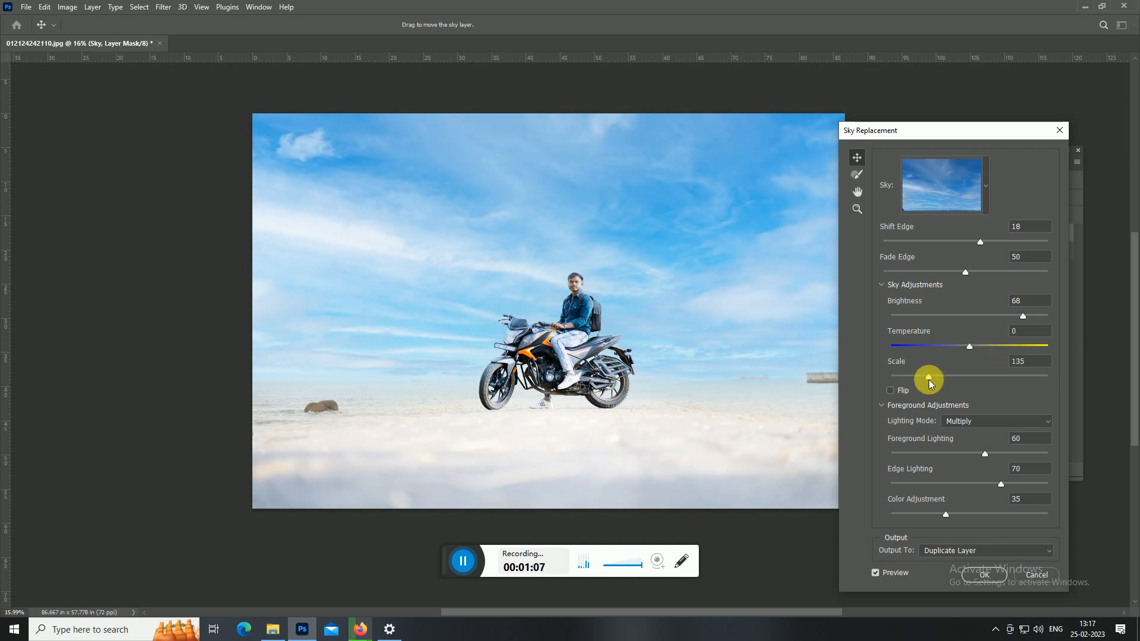
{"action": "left_click_drag", "start_coordinate": [929, 380], "coordinate": [925, 378]}
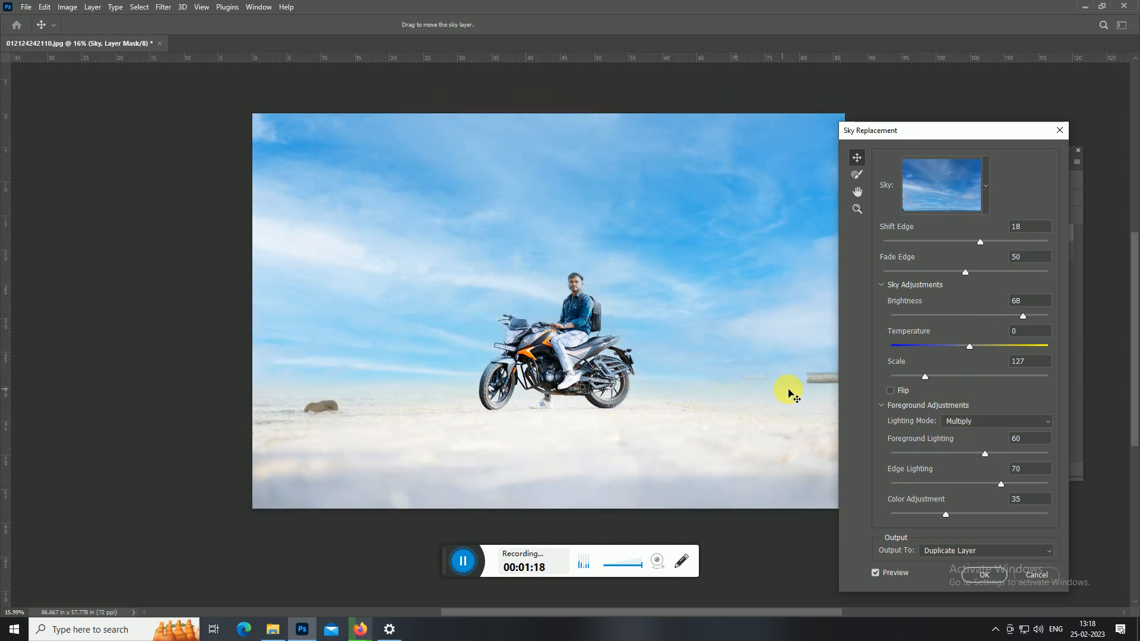
{"action": "left_click_drag", "start_coordinate": [719, 400], "coordinate": [670, 412]}
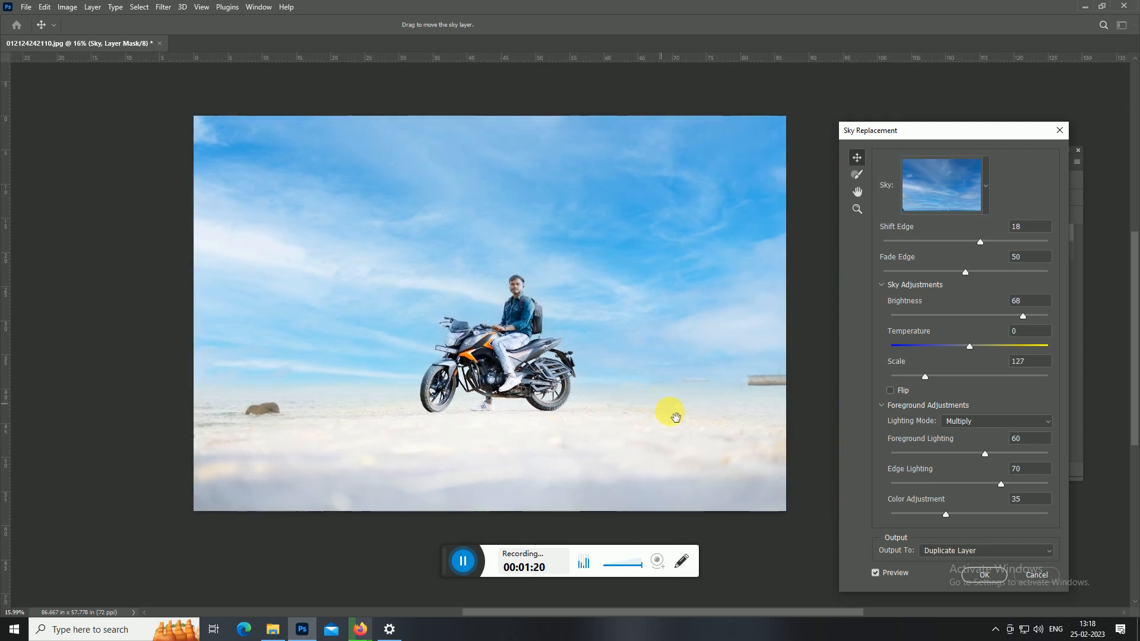
{"action": "scroll", "coordinate": [997, 505], "scroll_direction": "down", "scroll_amount": 2}
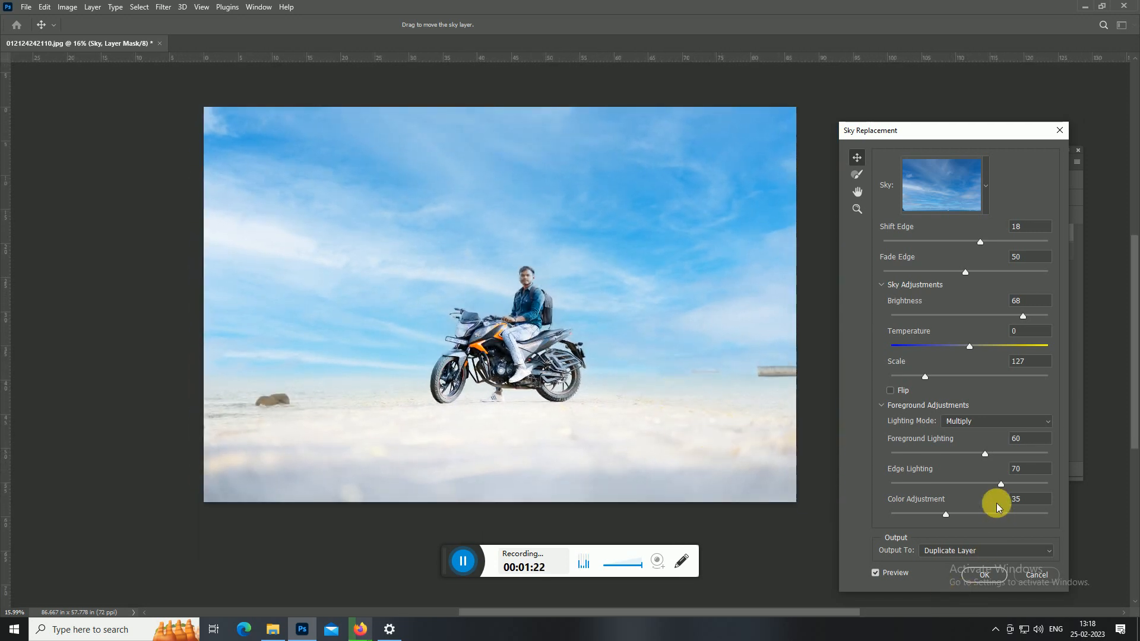
Try several cloudy presets from the Blue Skies group as the replacement sky.
{"action": "left_click", "coordinate": [983, 206]}
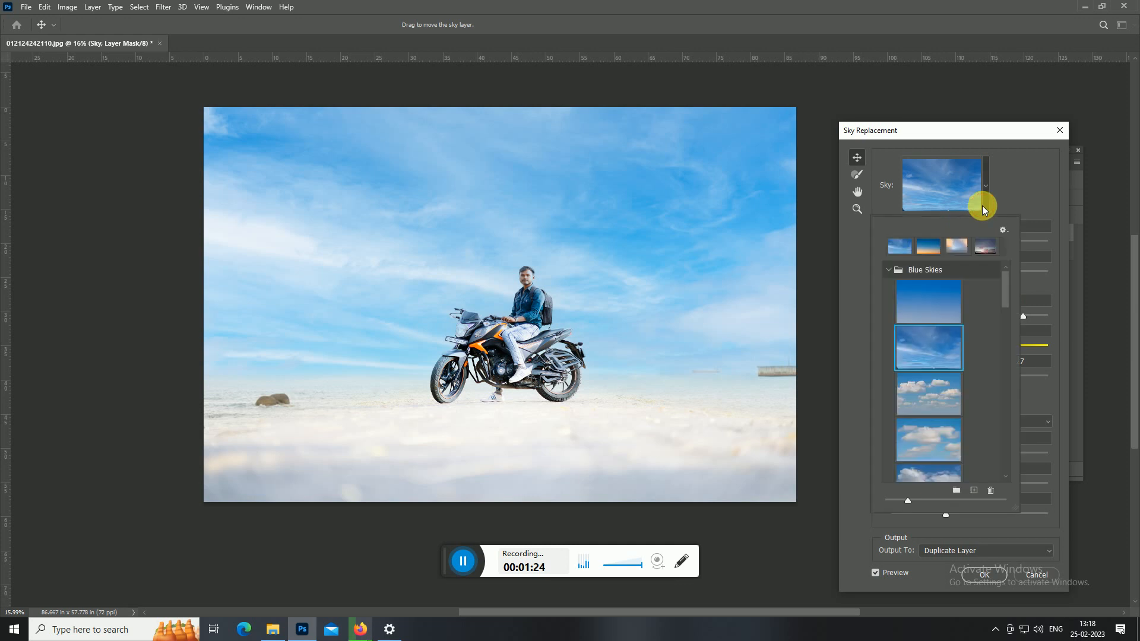
{"action": "scroll", "coordinate": [1005, 300], "scroll_direction": "down", "scroll_amount": 1}
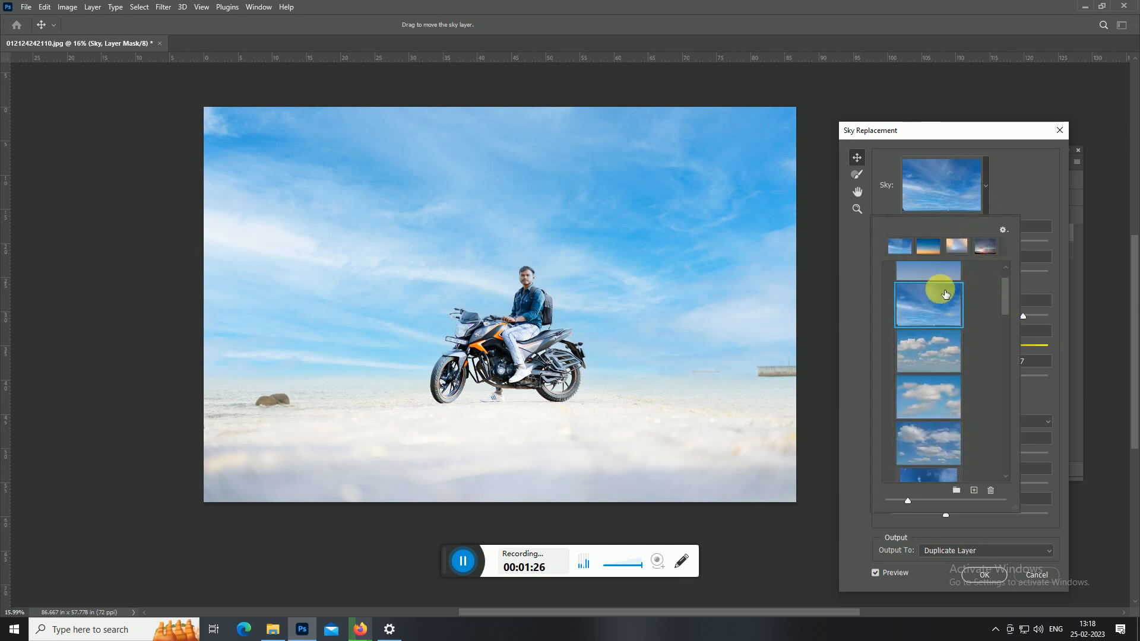
{"action": "left_click", "coordinate": [949, 352]}
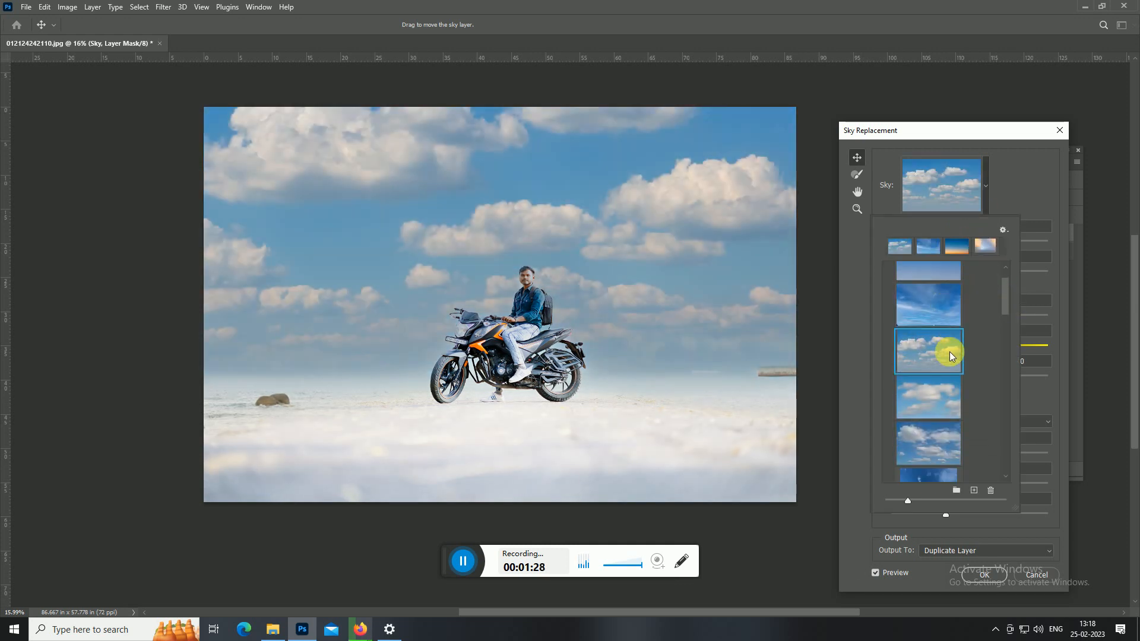
{"action": "left_click", "coordinate": [950, 393]}
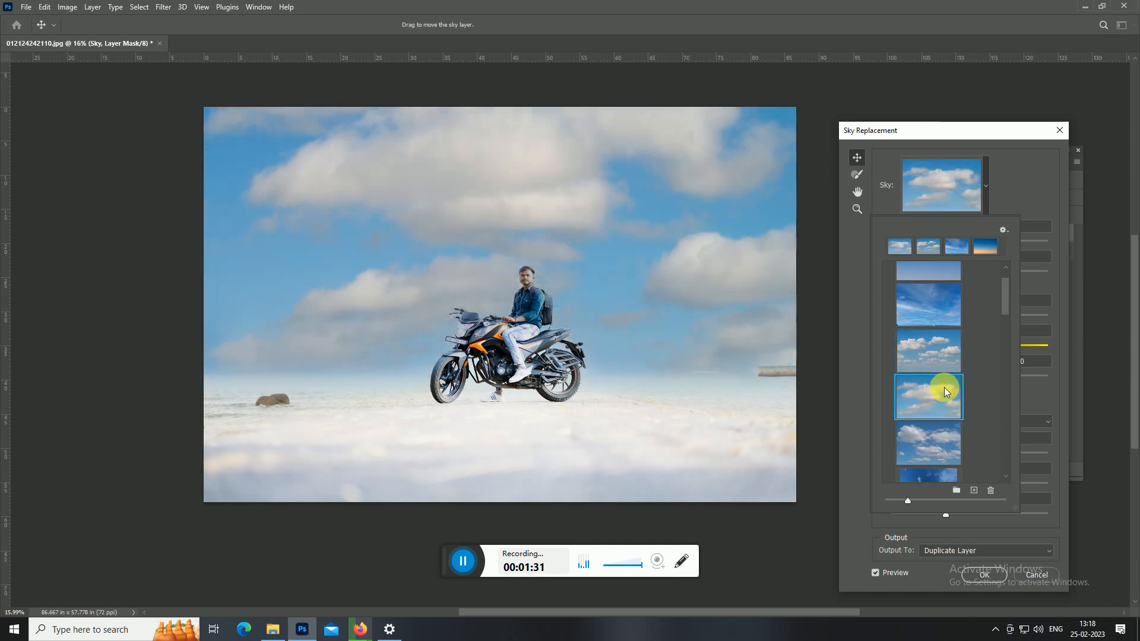
{"action": "left_click", "coordinate": [942, 433]}
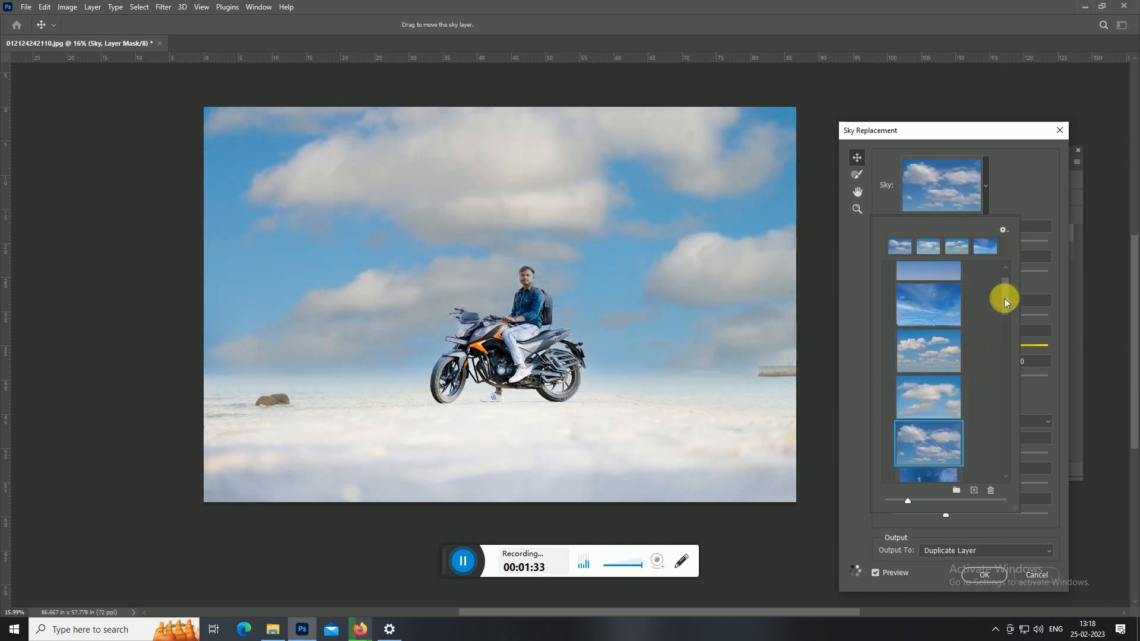
{"action": "left_click_drag", "start_coordinate": [1006, 297], "coordinate": [1007, 324]}
{"action": "left_click", "coordinate": [942, 336]}
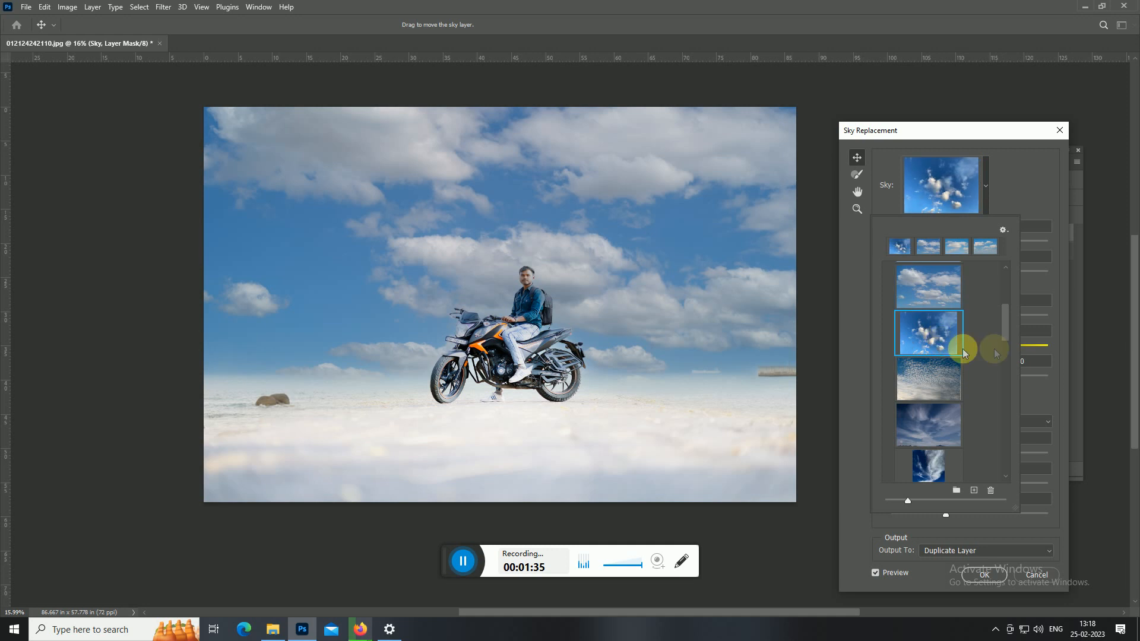
{"action": "left_click", "coordinate": [954, 393]}
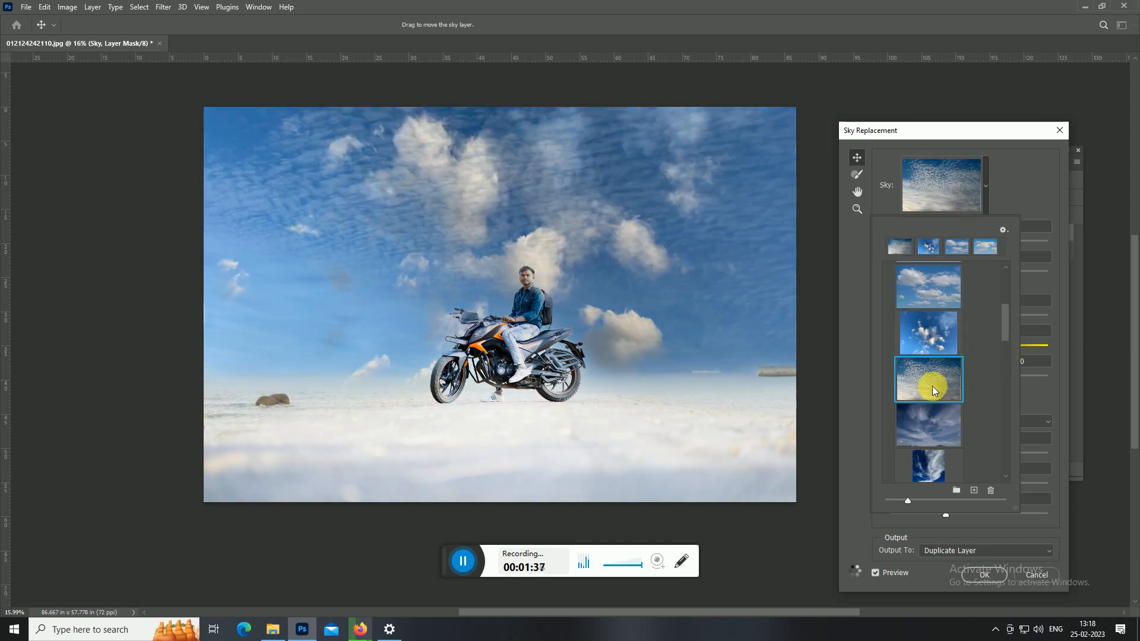
{"action": "left_click", "coordinate": [942, 428]}
Try the rainbow and upright sunset presets, and apply the streaked red-orange sunset as the replacement sky.
{"action": "left_click_drag", "start_coordinate": [1006, 327], "coordinate": [1008, 366]}
{"action": "left_click", "coordinate": [943, 362]}
{"action": "left_click", "coordinate": [928, 330]}
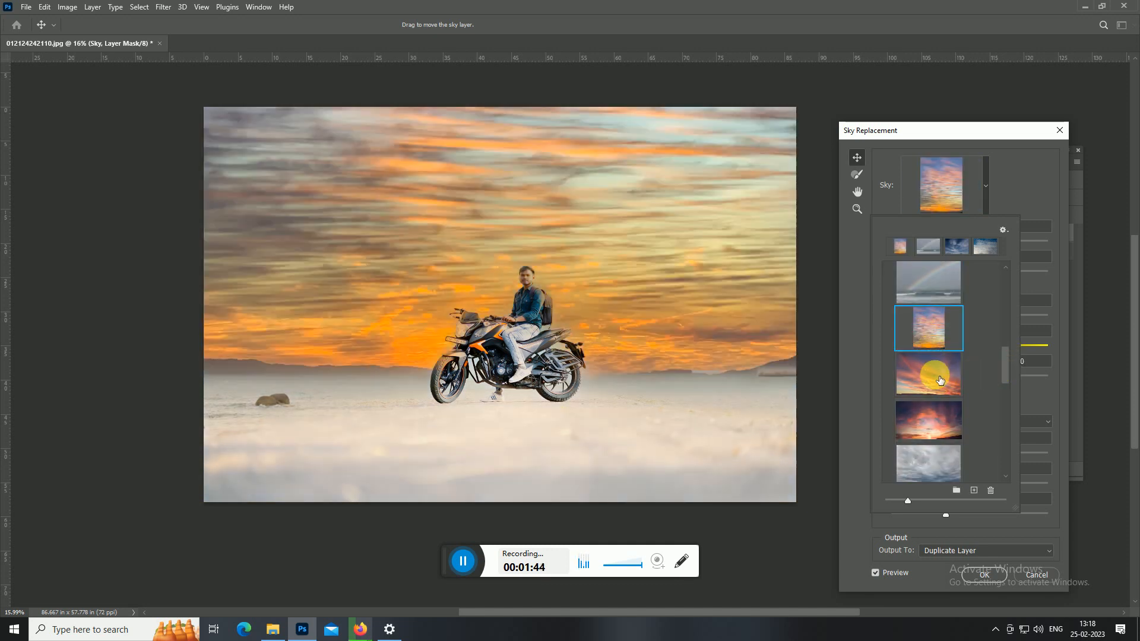
{"action": "left_click", "coordinate": [932, 374]}
{"action": "left_click_drag", "start_coordinate": [1004, 371], "coordinate": [1006, 381]}
{"action": "left_click", "coordinate": [1006, 202]}
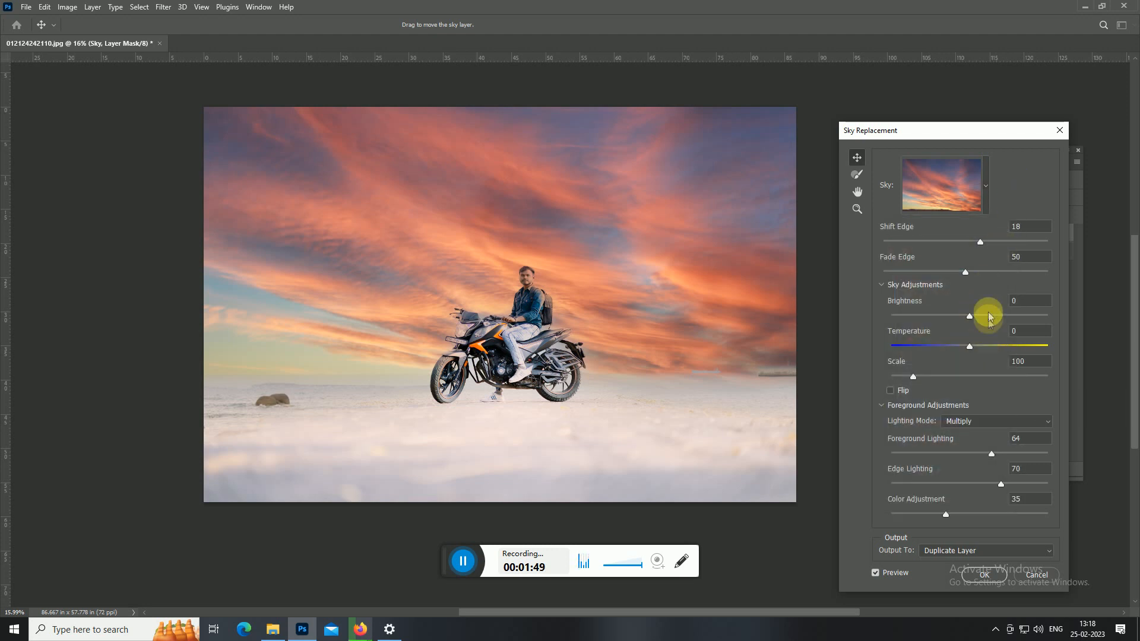
Set the sky's Brightness to 100, Temperature to -34 and Scale to 112, and flip the sky.
{"action": "left_click_drag", "start_coordinate": [997, 319], "coordinate": [1047, 334]}
{"action": "mouse_move", "coordinate": [970, 345]}
{"action": "left_mouse_down"}
{"action": "mouse_move", "coordinate": [992, 358]}
{"action": "mouse_move", "coordinate": [922, 350]}
{"action": "mouse_move", "coordinate": [958, 352]}
{"action": "left_mouse_up"}
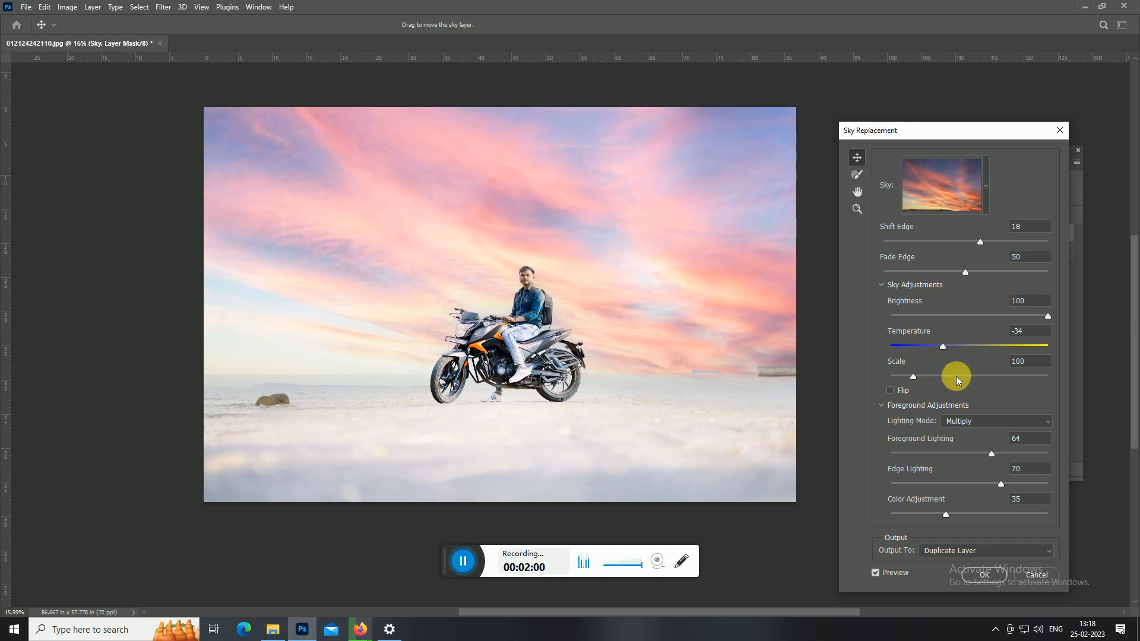
{"action": "left_click_drag", "start_coordinate": [949, 376], "coordinate": [918, 380]}
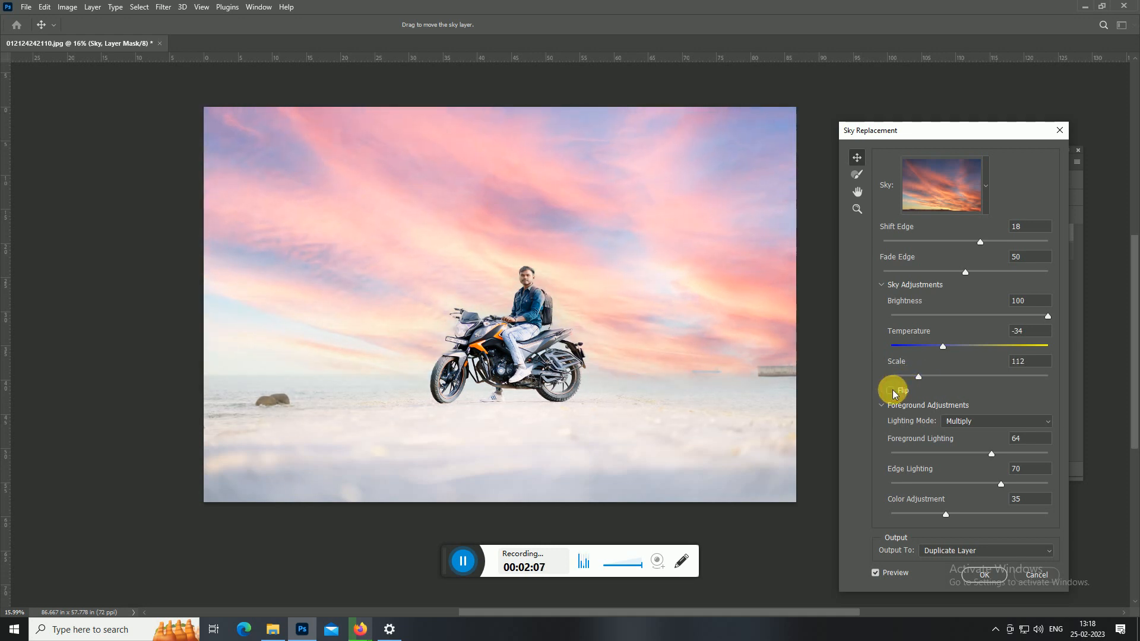
{"action": "left_click", "coordinate": [891, 391]}
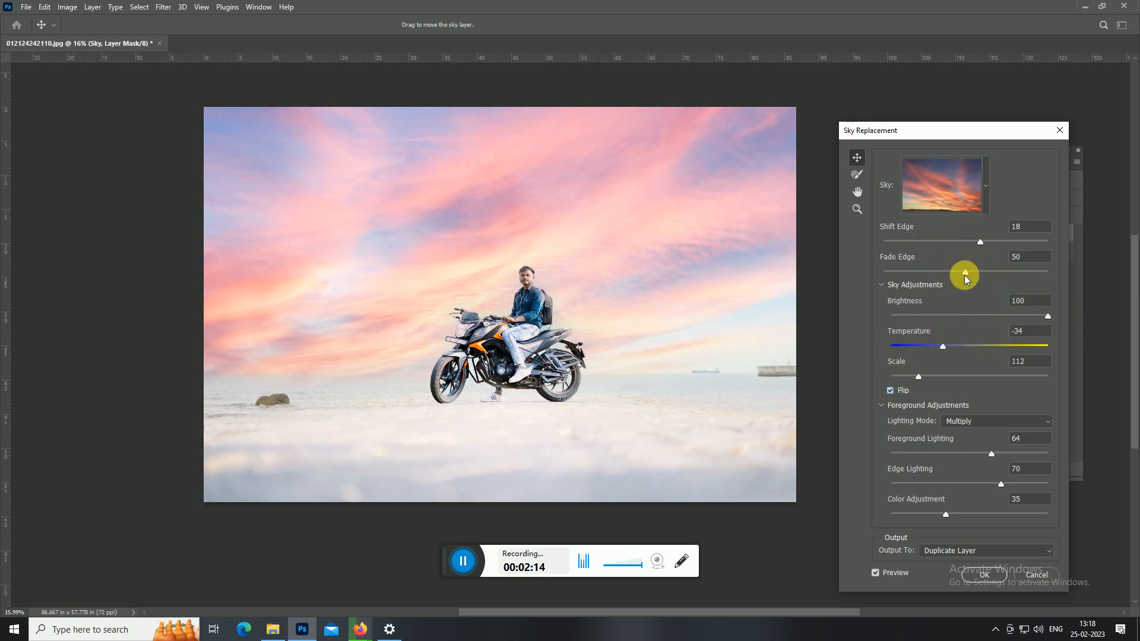
Set the sky's Fade Edge to 81 and Shift Edge to -11.
{"action": "left_click", "coordinate": [992, 273]}
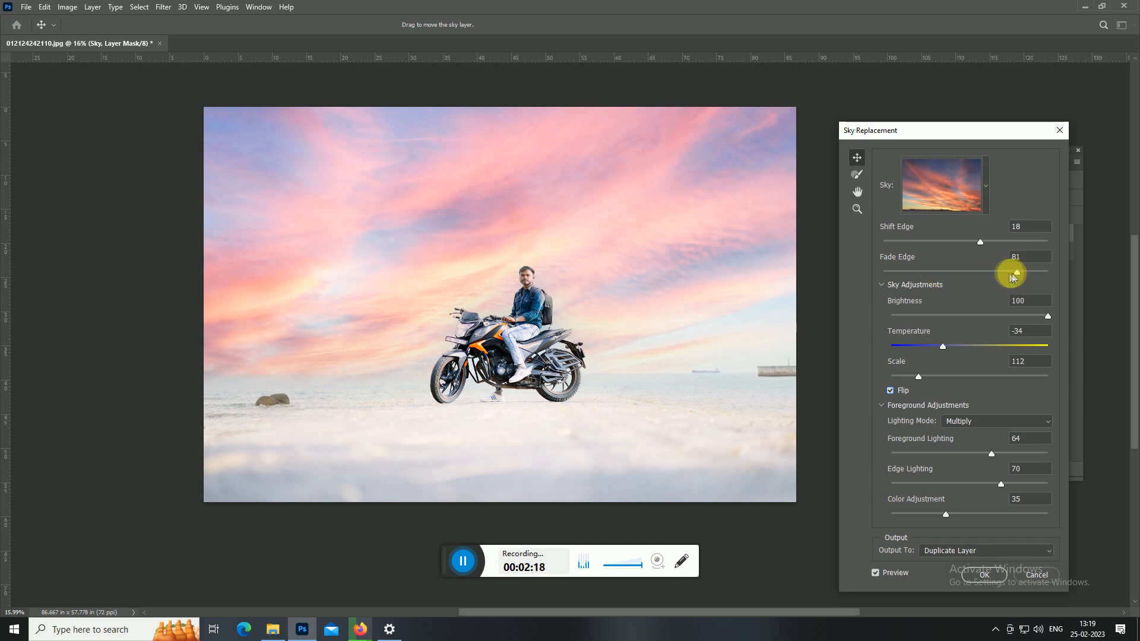
{"action": "scroll", "coordinate": [523, 285], "scroll_direction": "up", "scroll_amount": 1}
{"action": "scroll", "coordinate": [523, 289], "scroll_direction": "down", "scroll_amount": 1}
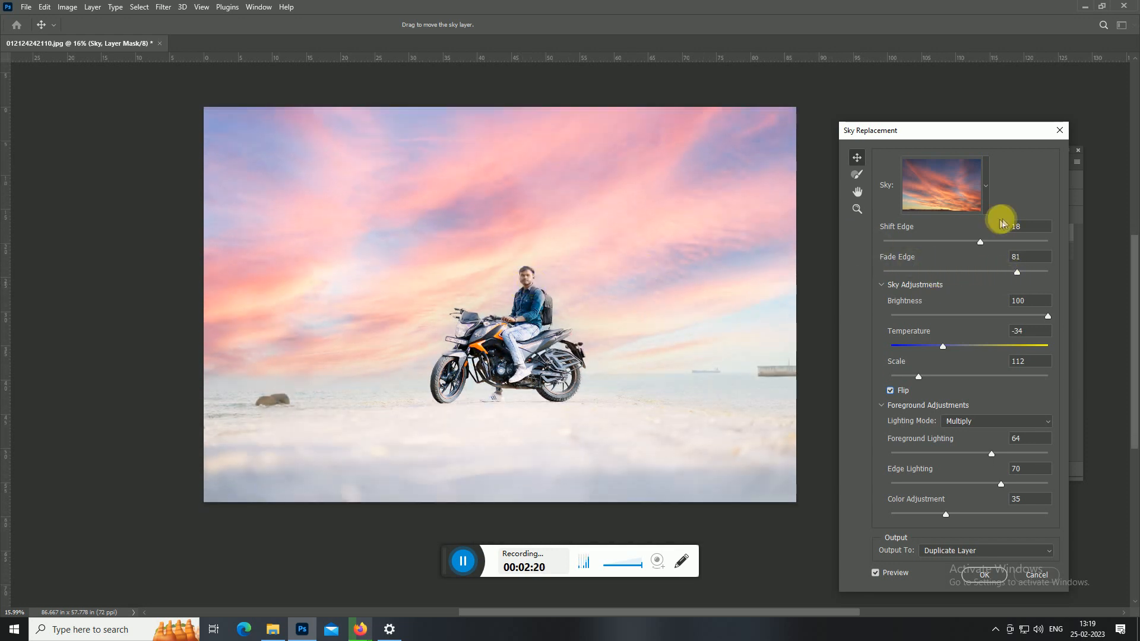
{"action": "left_click_drag", "start_coordinate": [935, 241], "coordinate": [952, 246]}
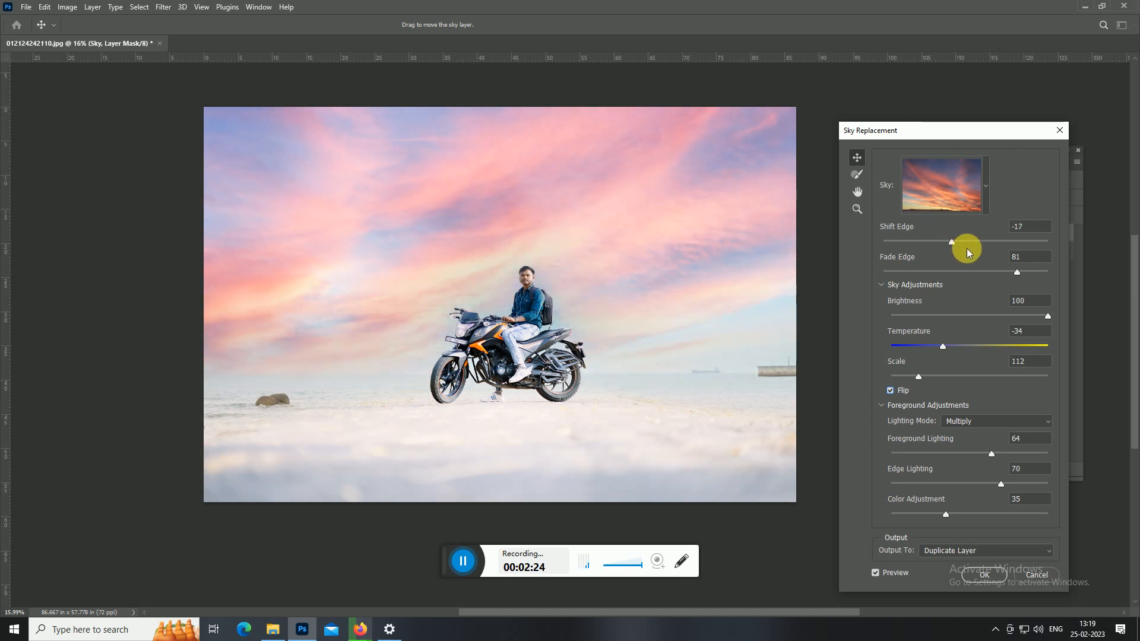
{"action": "scroll", "coordinate": [929, 480], "scroll_direction": "down", "scroll_amount": 1}
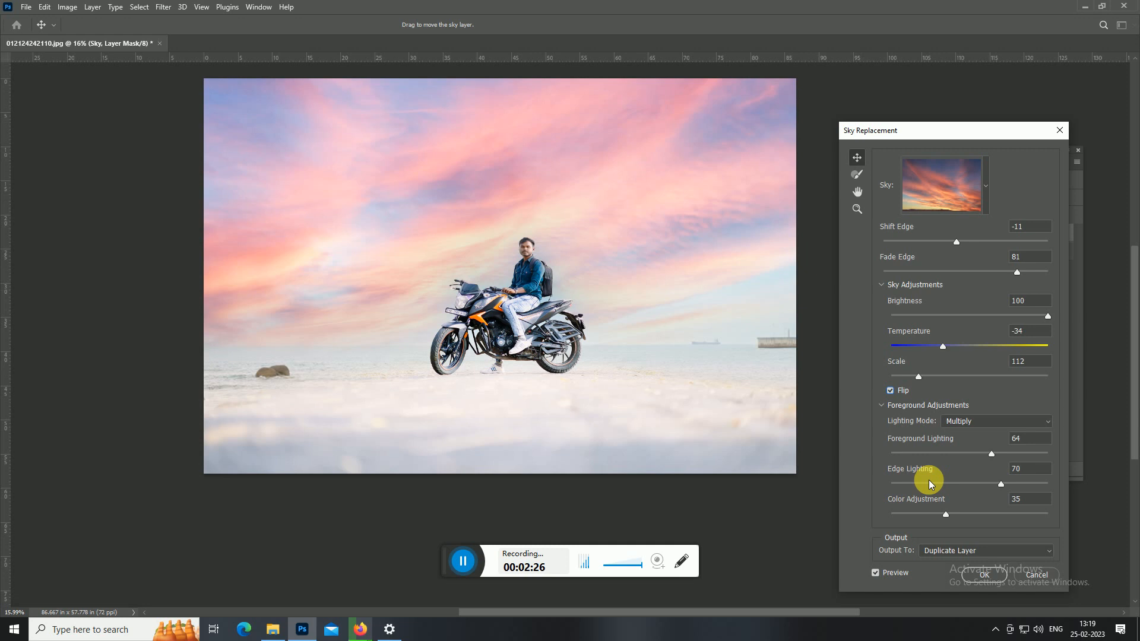
Set Color Adjustment to 80, Edge Lighting to 20 and Foreground Lighting to 21.
{"action": "left_click_drag", "start_coordinate": [947, 515], "coordinate": [926, 476]}
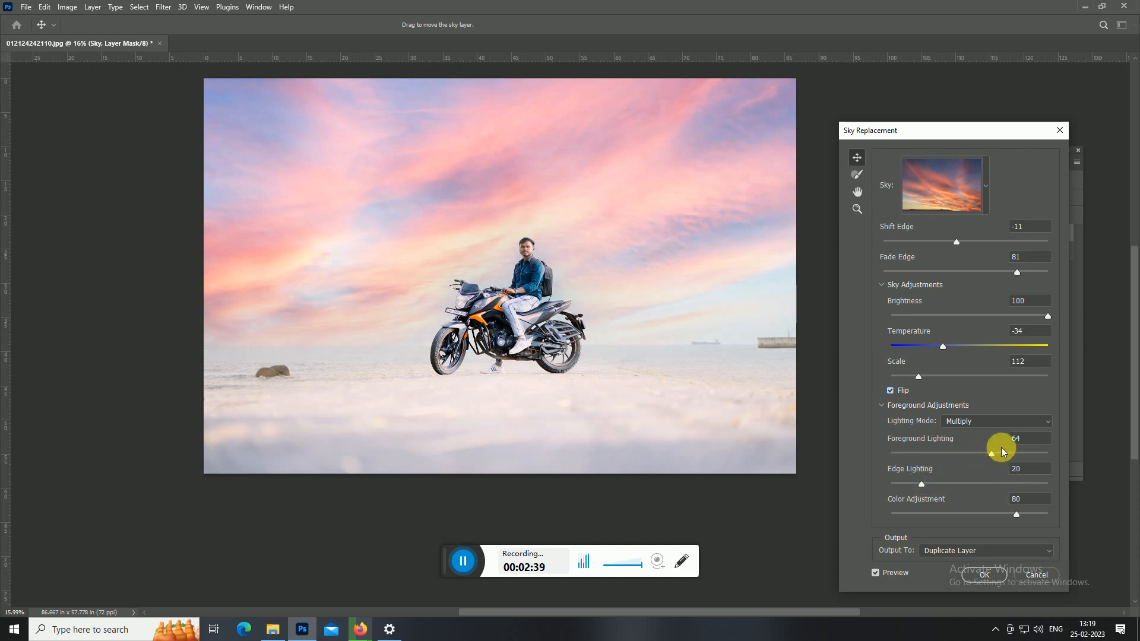
{"action": "left_click_drag", "start_coordinate": [1017, 455], "coordinate": [924, 453]}
{"action": "scroll", "coordinate": [708, 301], "scroll_direction": "up", "scroll_amount": 3}
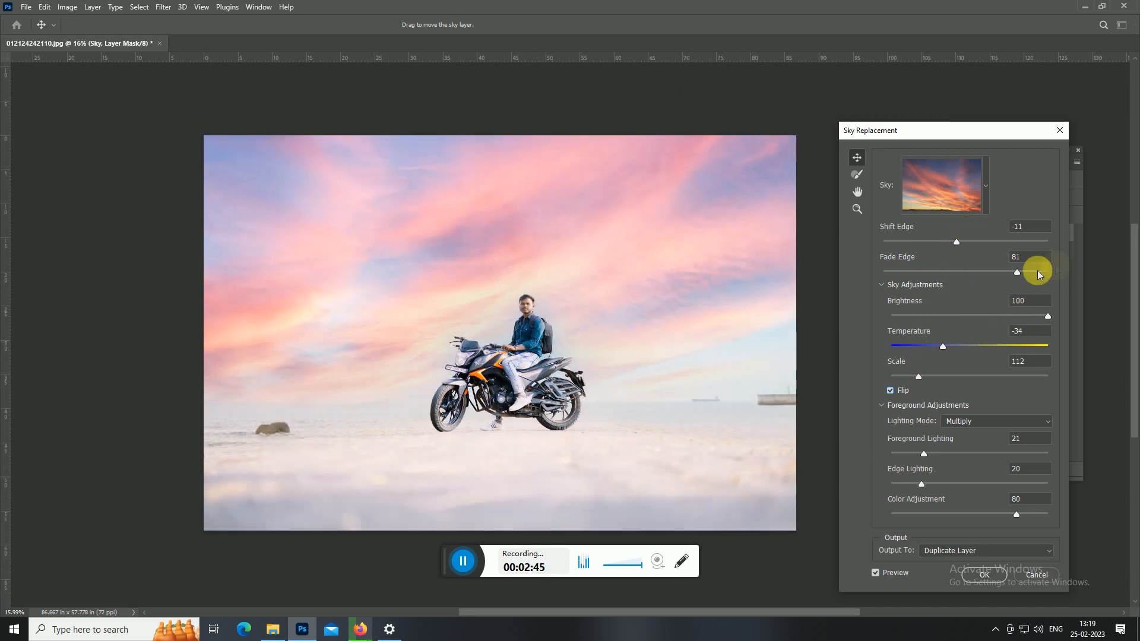
Try the pink dusk, soft blue-and-peach cloud and blue-to-orange gradient presets from the Sunsets group as the replacement sky.
{"action": "left_click", "coordinate": [980, 198]}
{"action": "scroll", "coordinate": [942, 425], "scroll_direction": "down", "scroll_amount": 6}
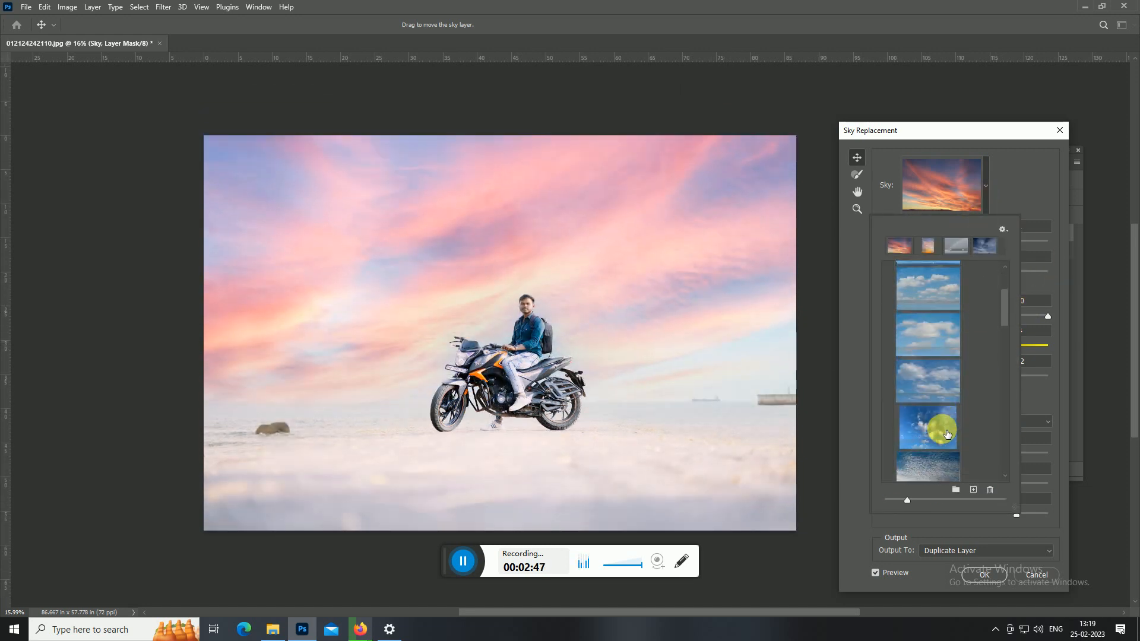
{"action": "scroll", "coordinate": [947, 434], "scroll_direction": "down", "scroll_amount": 8}
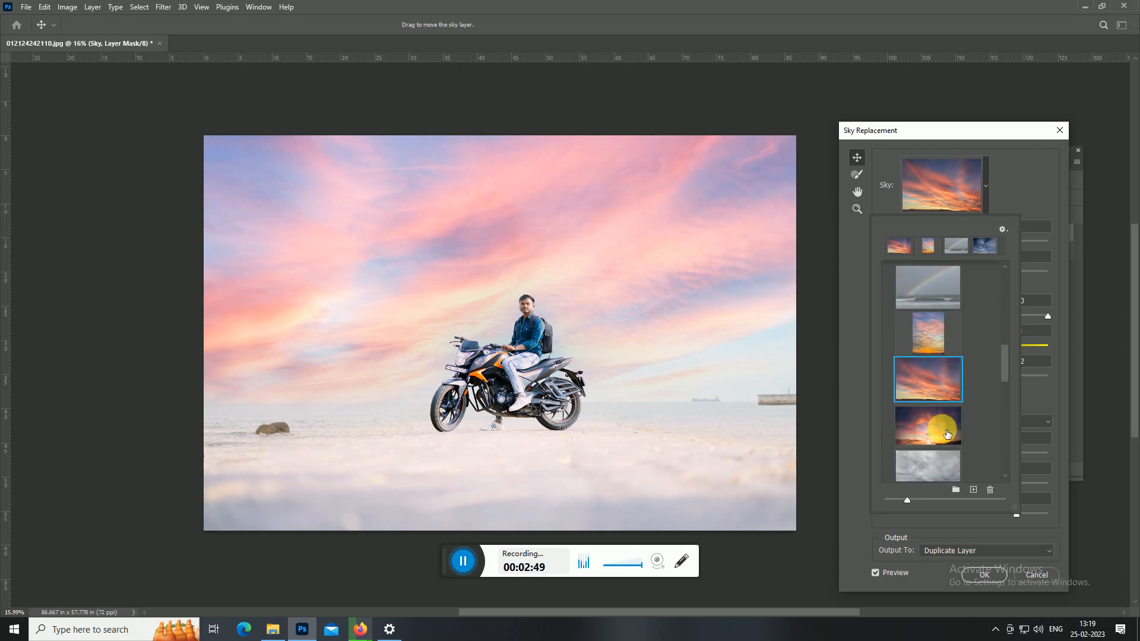
{"action": "scroll", "coordinate": [947, 434], "scroll_direction": "down", "scroll_amount": 8}
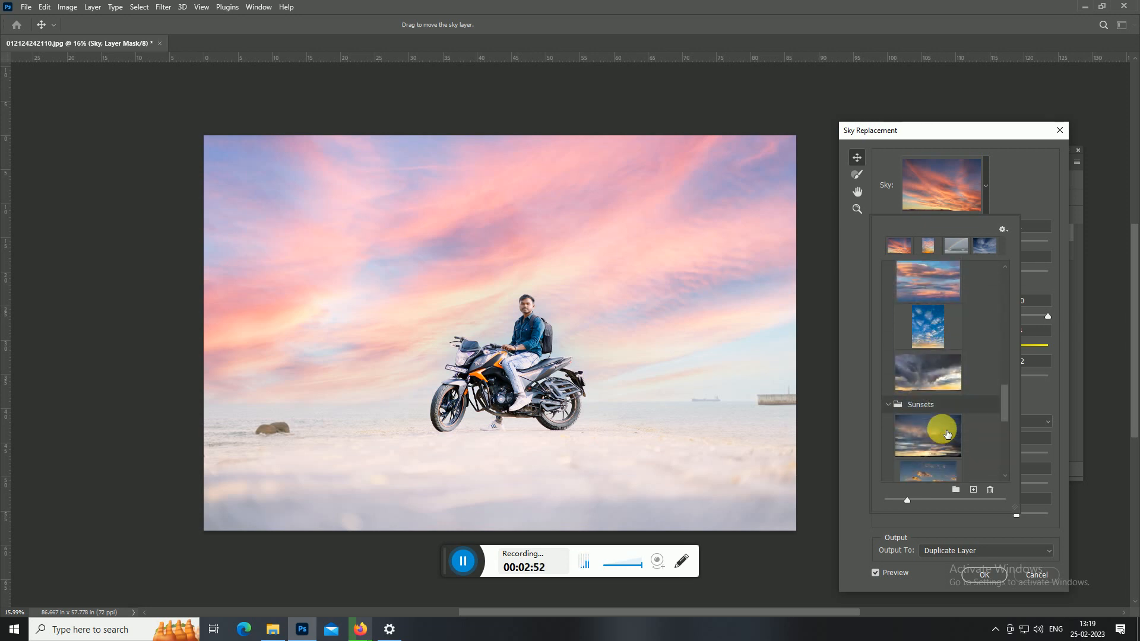
{"action": "scroll", "coordinate": [948, 434], "scroll_direction": "down", "scroll_amount": 6}
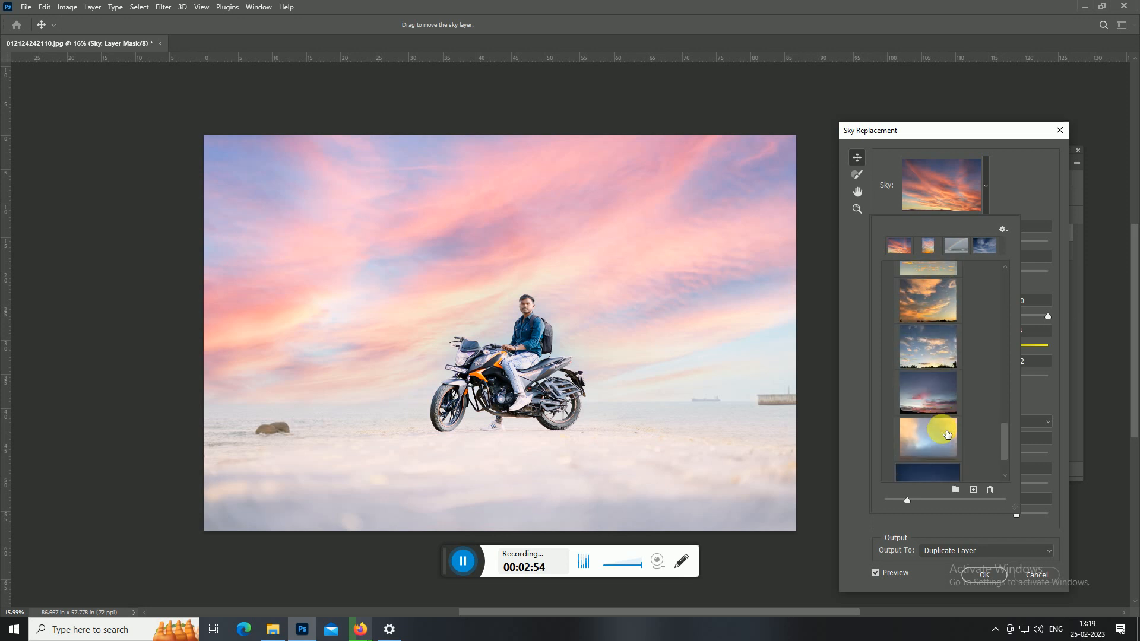
{"action": "left_click", "coordinate": [950, 392]}
{"action": "scroll", "coordinate": [946, 368], "scroll_direction": "down", "scroll_amount": 2}
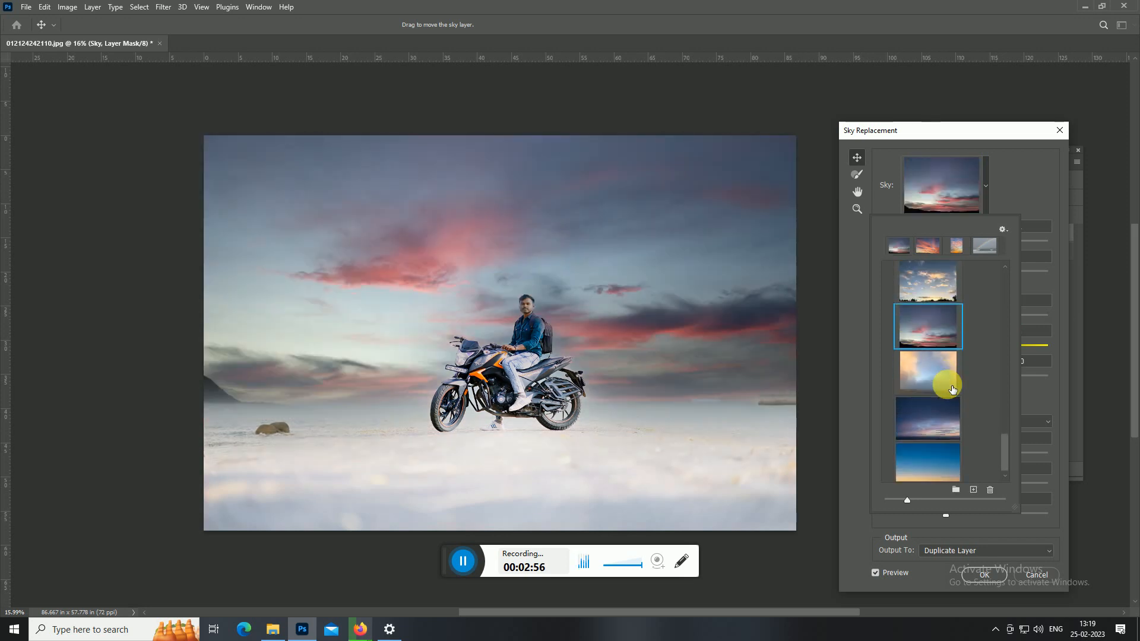
{"action": "left_click", "coordinate": [944, 349]}
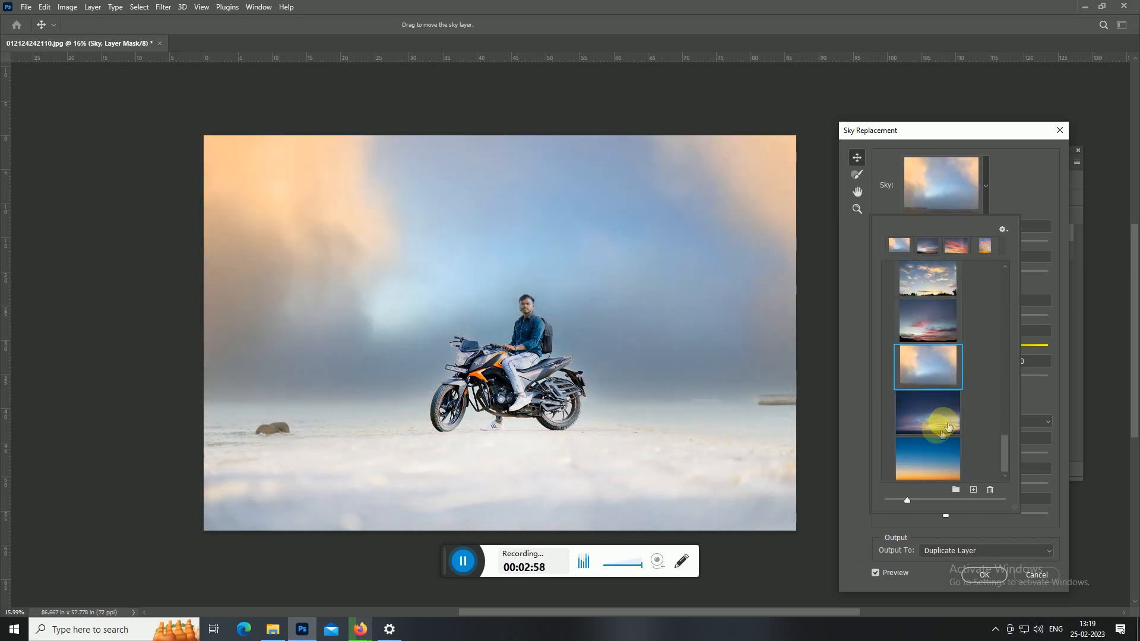
{"action": "left_click", "coordinate": [914, 469]}
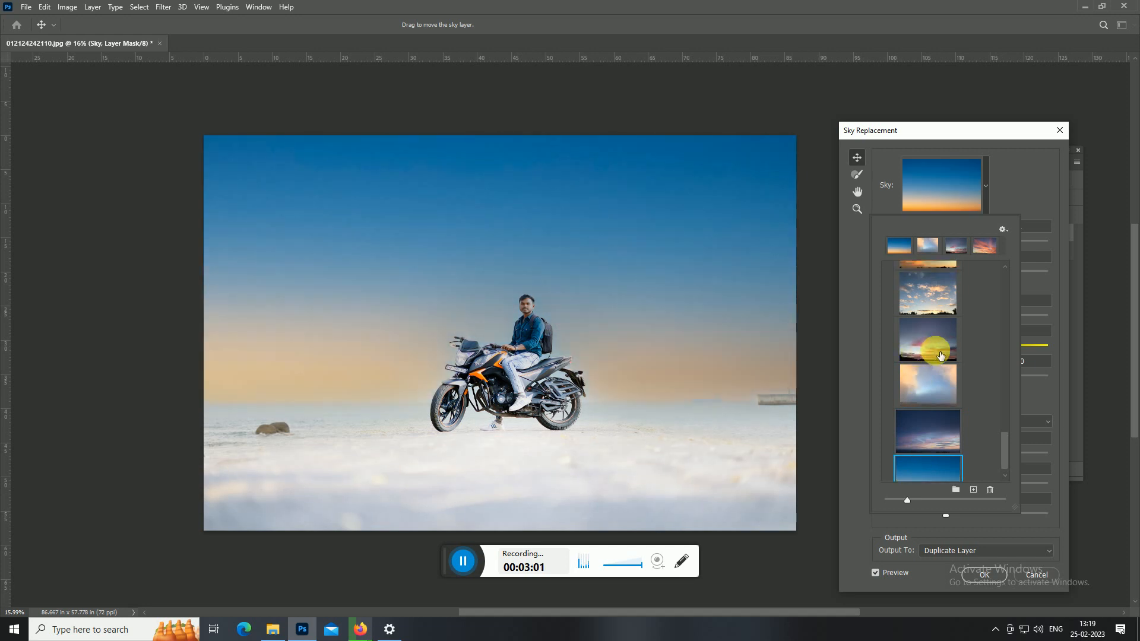
Try the Sunsets presets with treetop clouds, golden-orange clouds and small scattered orange clouds as the replacement sky.
{"action": "left_click", "coordinate": [941, 356]}
{"action": "left_click", "coordinate": [937, 385]}
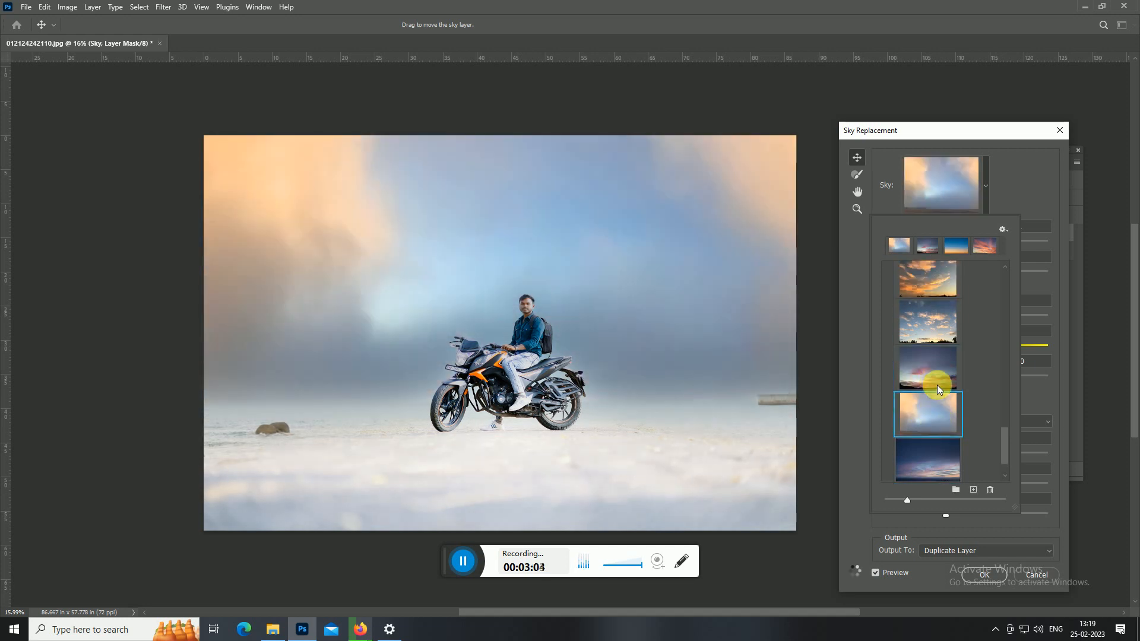
{"action": "left_click", "coordinate": [951, 364]}
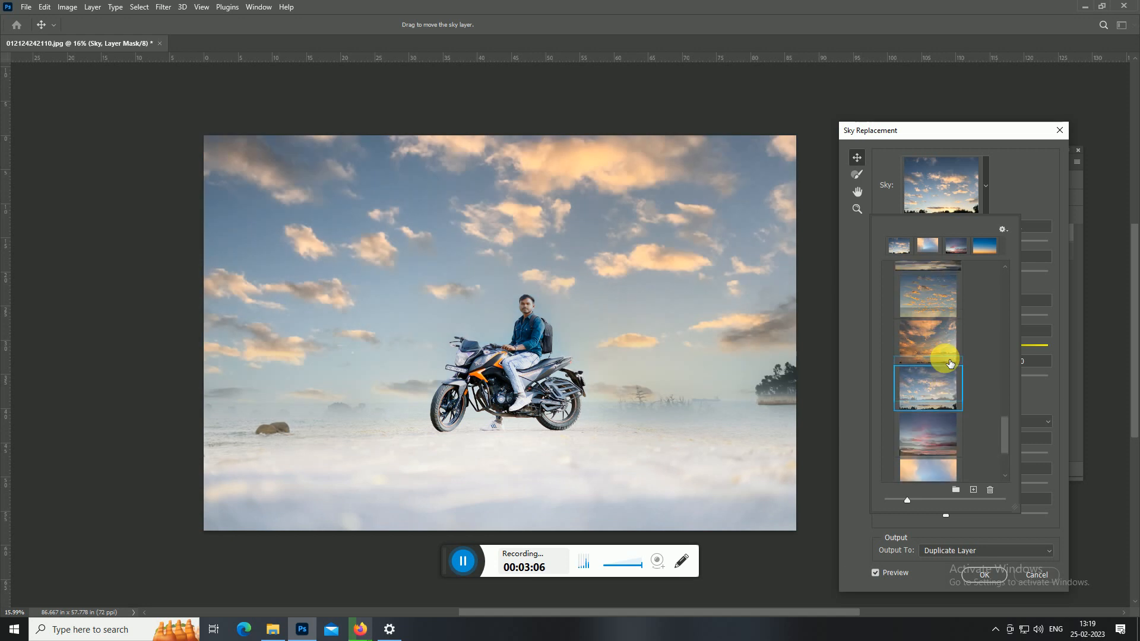
{"action": "left_click", "coordinate": [949, 362]}
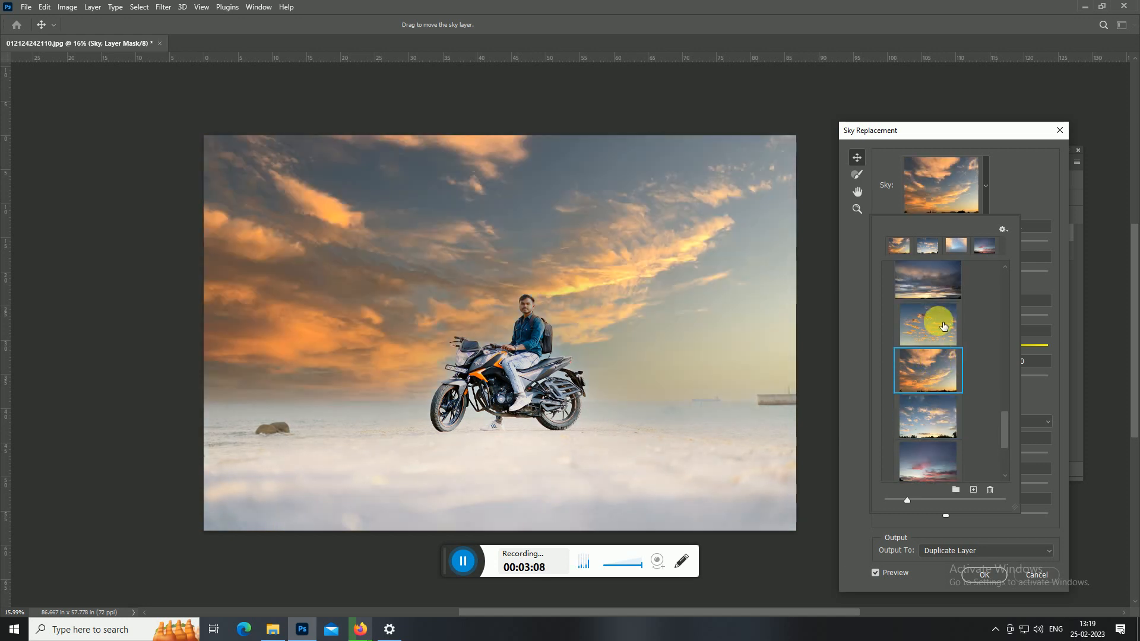
{"action": "left_click", "coordinate": [944, 326]}
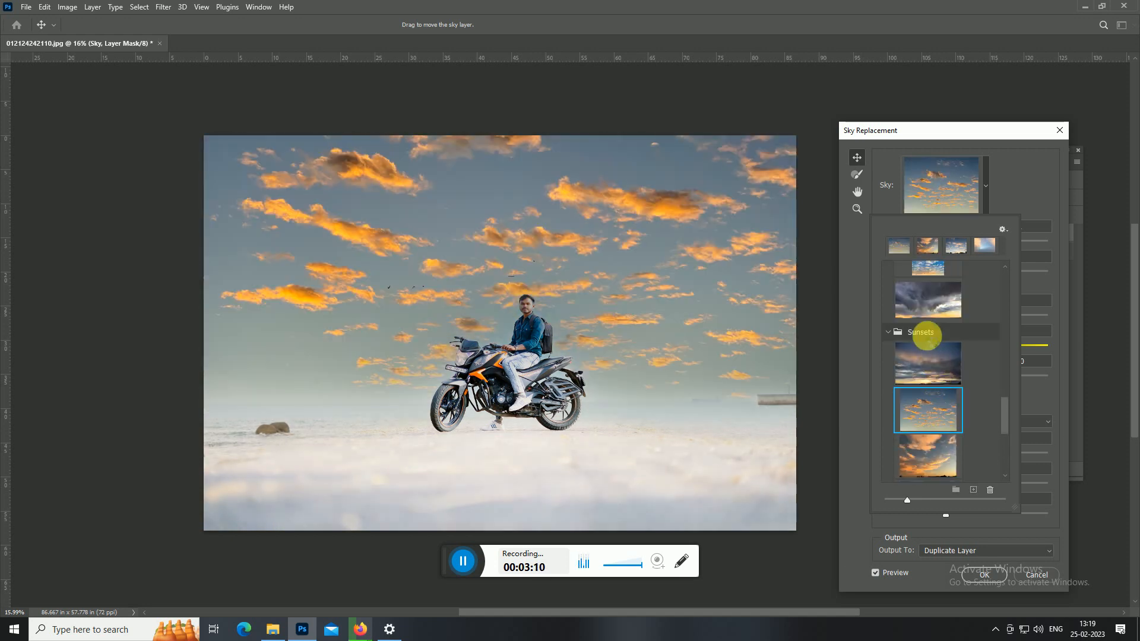
Try the dark storm cloud, upright blue and fiery red sunset presets from the Spectacular group as the replacement sky.
{"action": "left_click", "coordinate": [931, 340]}
{"action": "left_click", "coordinate": [933, 338]}
{"action": "left_click", "coordinate": [933, 338]}
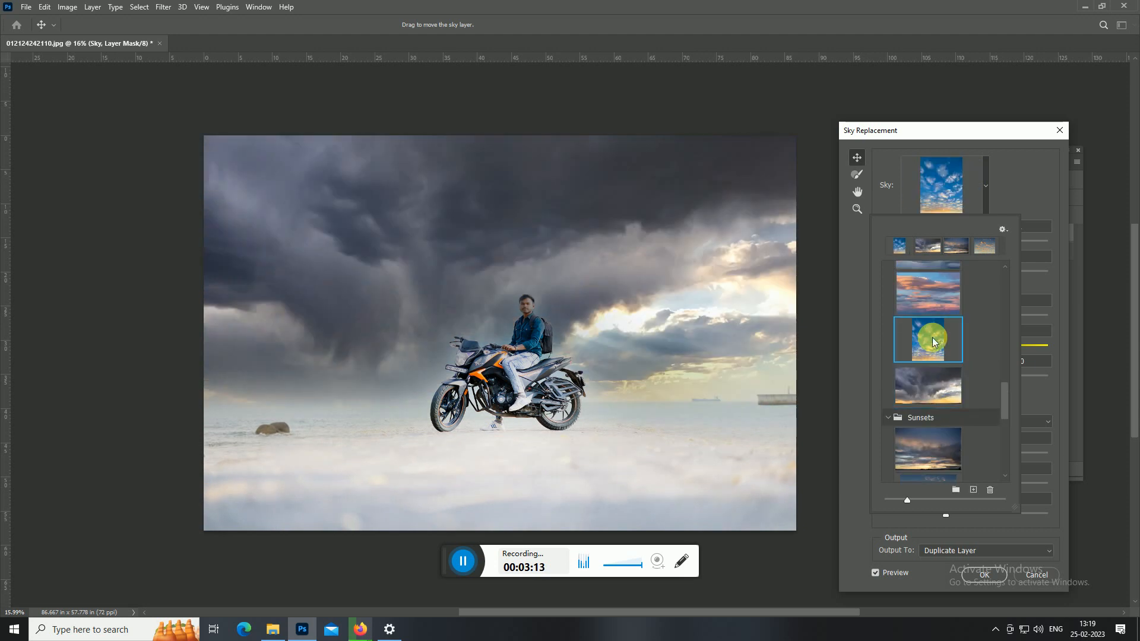
{"action": "scroll", "coordinate": [936, 353], "scroll_direction": "up", "scroll_amount": 5}
{"action": "left_click", "coordinate": [939, 367]}
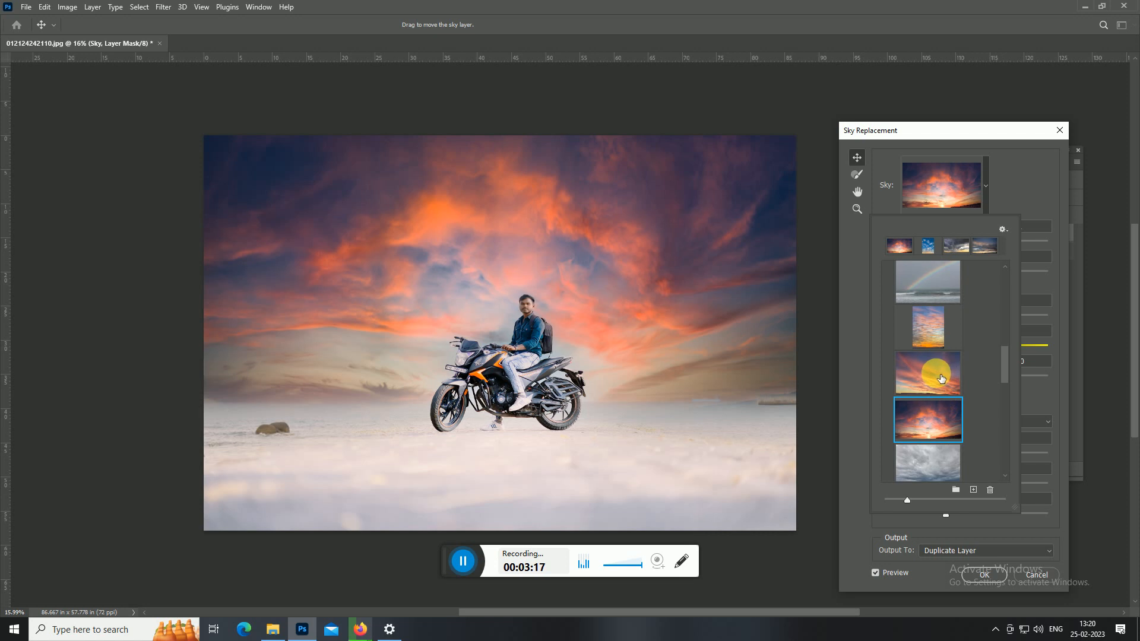
Try the upright sunset and rainbow presets from the Spectacular group as the replacement sky.
{"action": "scroll", "coordinate": [943, 380], "scroll_direction": "up", "scroll_amount": 1}
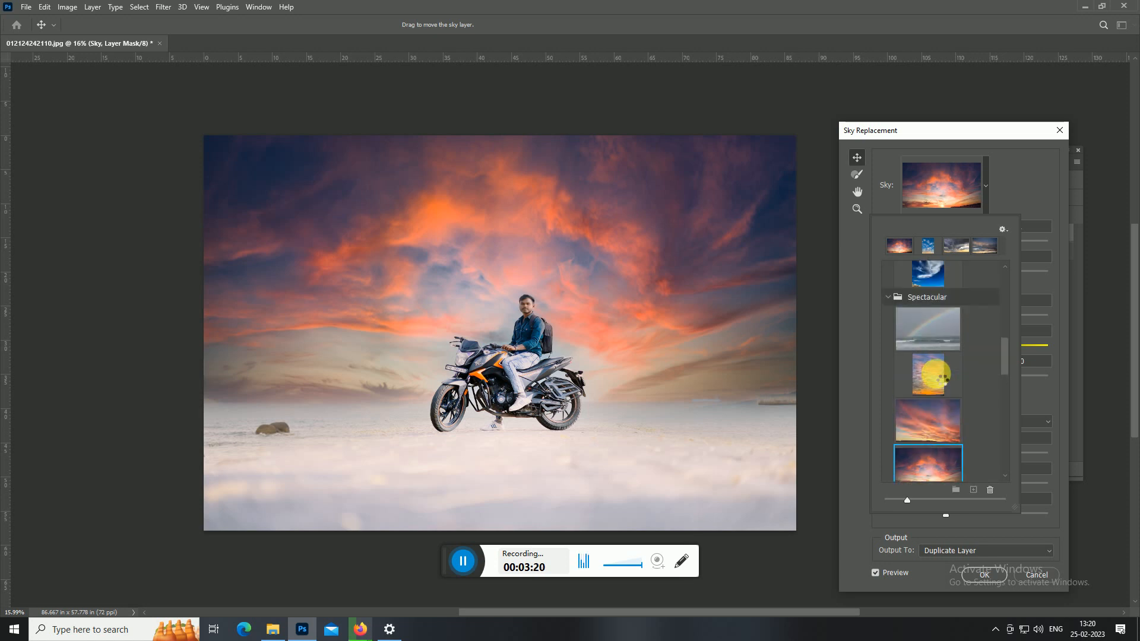
{"action": "left_click", "coordinate": [936, 373]}
{"action": "scroll", "coordinate": [936, 373], "scroll_direction": "up", "scroll_amount": 1}
{"action": "left_click", "coordinate": [936, 373]}
{"action": "scroll", "coordinate": [936, 373], "scroll_direction": "up", "scroll_amount": 2}
{"action": "scroll", "coordinate": [936, 373], "scroll_direction": "up", "scroll_amount": 3}
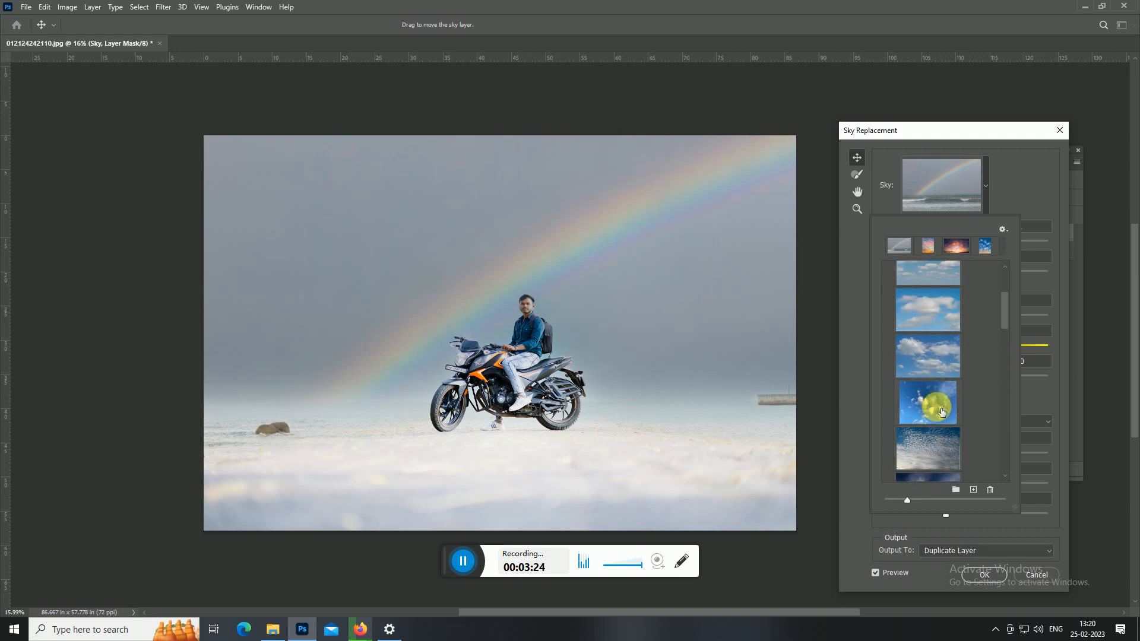
Try the deep blue sky preset, and choose the light blue sky with scattered white clouds as the replacement.
{"action": "left_click", "coordinate": [938, 409]}
{"action": "scroll", "coordinate": [937, 403], "scroll_direction": "up", "scroll_amount": 4}
{"action": "left_click", "coordinate": [937, 403]}
{"action": "scroll", "coordinate": [938, 403], "scroll_direction": "down", "scroll_amount": 1}
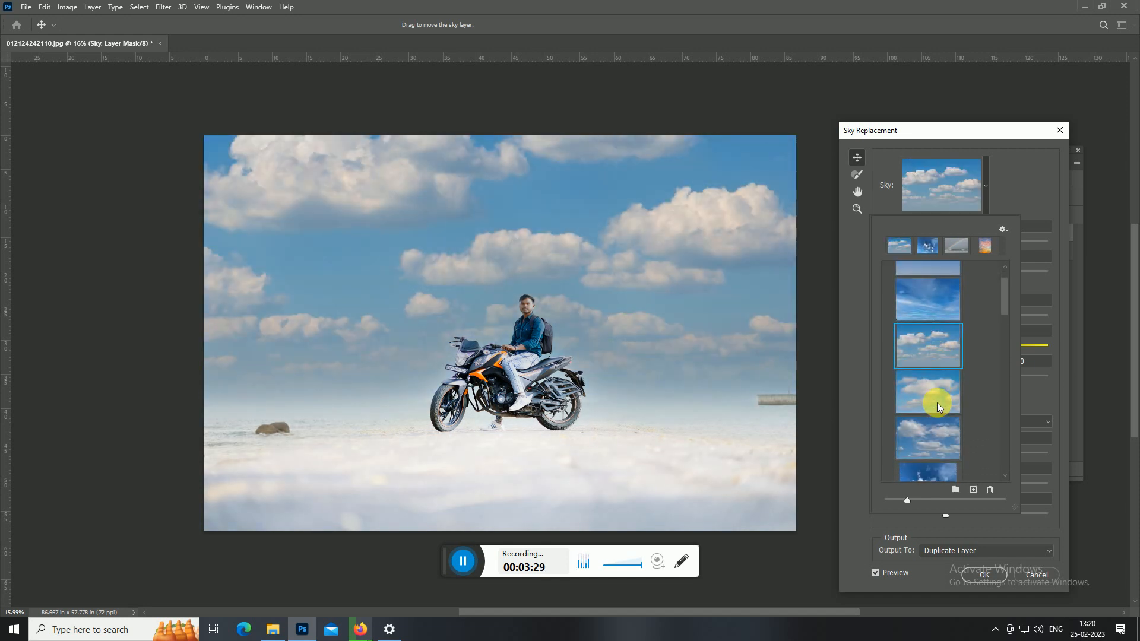
{"action": "left_click", "coordinate": [1021, 194]}
Set the sky's Brightness to 85 and Scale to 100, and flip the sky.
{"action": "left_click_drag", "start_coordinate": [978, 322], "coordinate": [1037, 315]}
{"action": "left_click", "coordinate": [926, 375]}
{"action": "left_click_drag", "start_coordinate": [928, 378], "coordinate": [915, 379]}
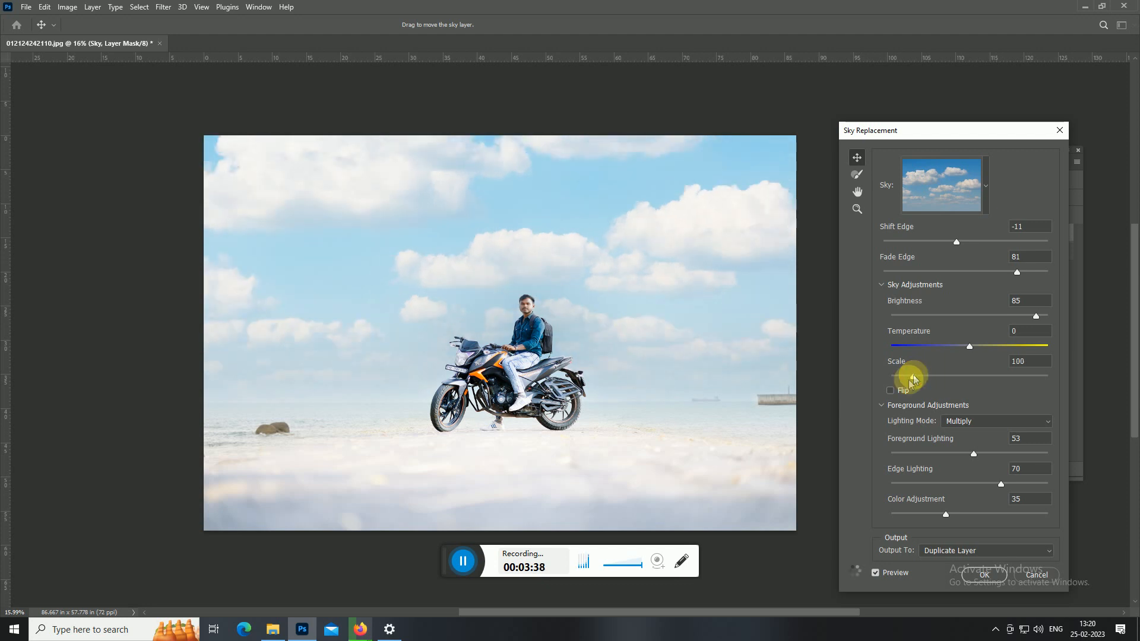
{"action": "left_click", "coordinate": [891, 390]}
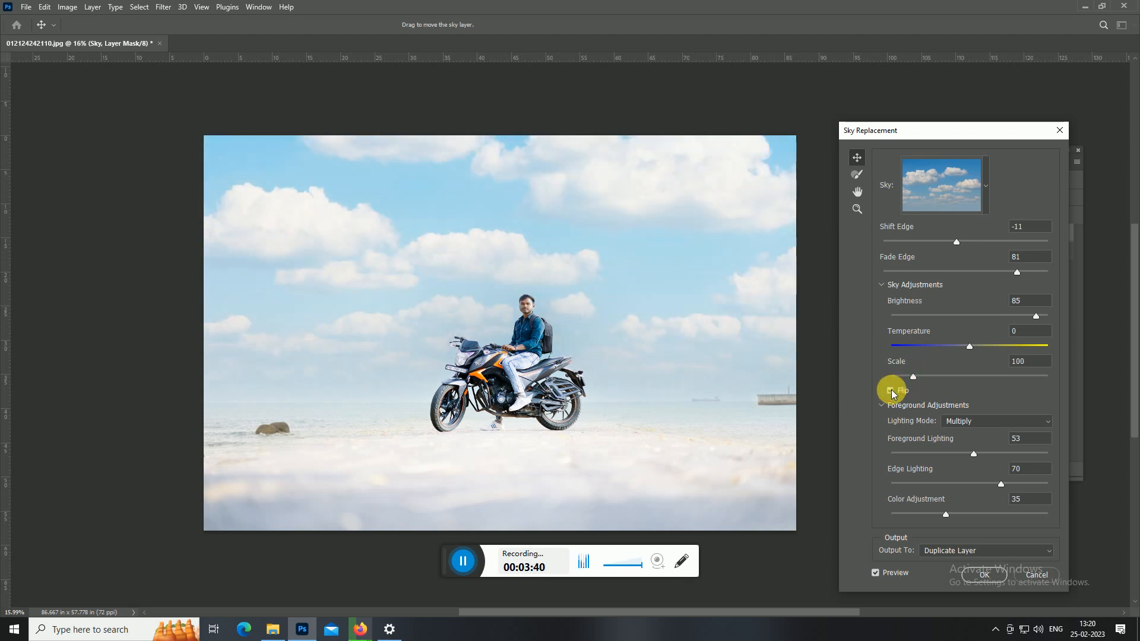
{"action": "left_click", "coordinate": [891, 391]}
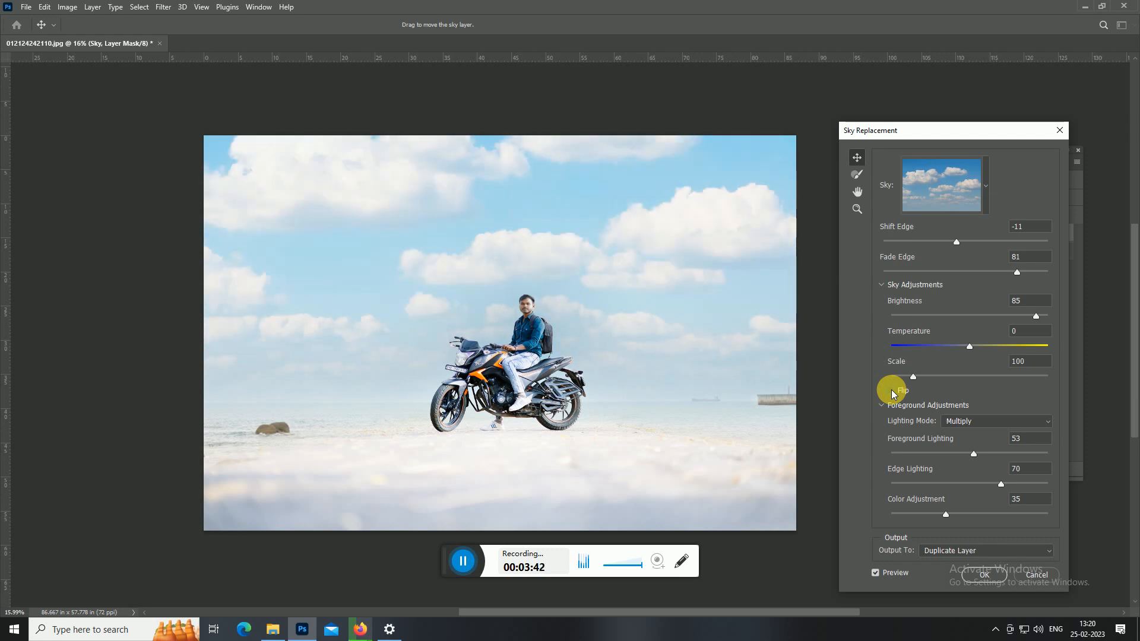
{"action": "left_click", "coordinate": [891, 392]}
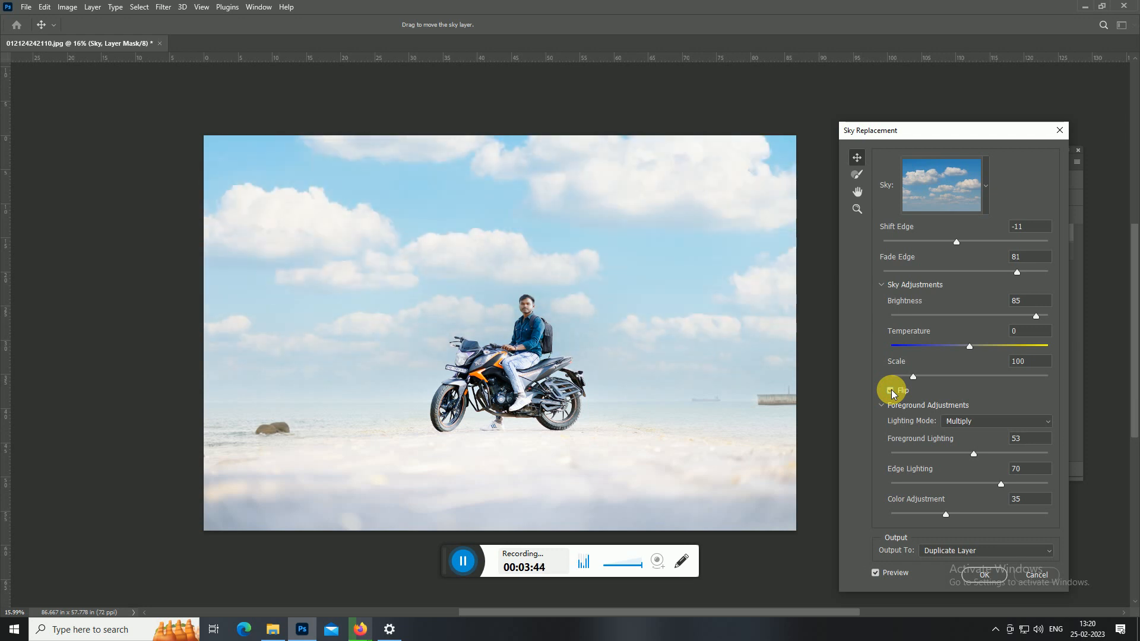
{"action": "scroll", "coordinate": [895, 462], "scroll_direction": "down", "scroll_amount": 1}
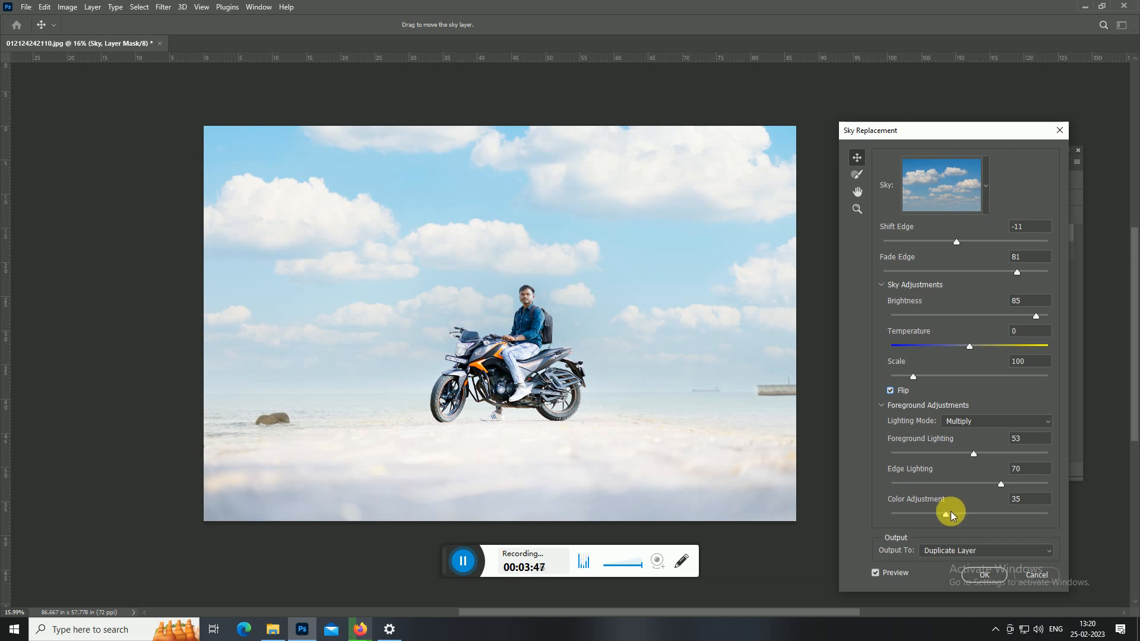
Set Color Adjustment to 43, Edge Lighting to 26, Foreground Lighting to 72 and sky Brightness to 100, and apply the sky replacement.
{"action": "left_click_drag", "start_coordinate": [976, 514], "coordinate": [932, 489]}
{"action": "left_click_drag", "start_coordinate": [977, 455], "coordinate": [1005, 455]}
{"action": "left_click_drag", "start_coordinate": [1034, 315], "coordinate": [1051, 331]}
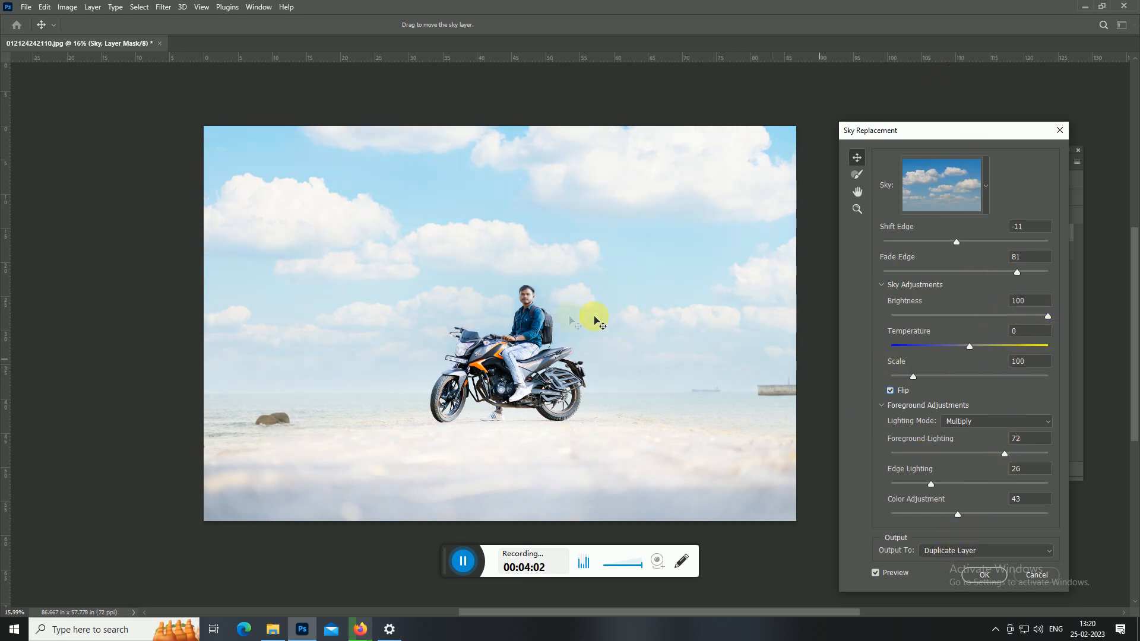
{"action": "left_click", "coordinate": [985, 573]}
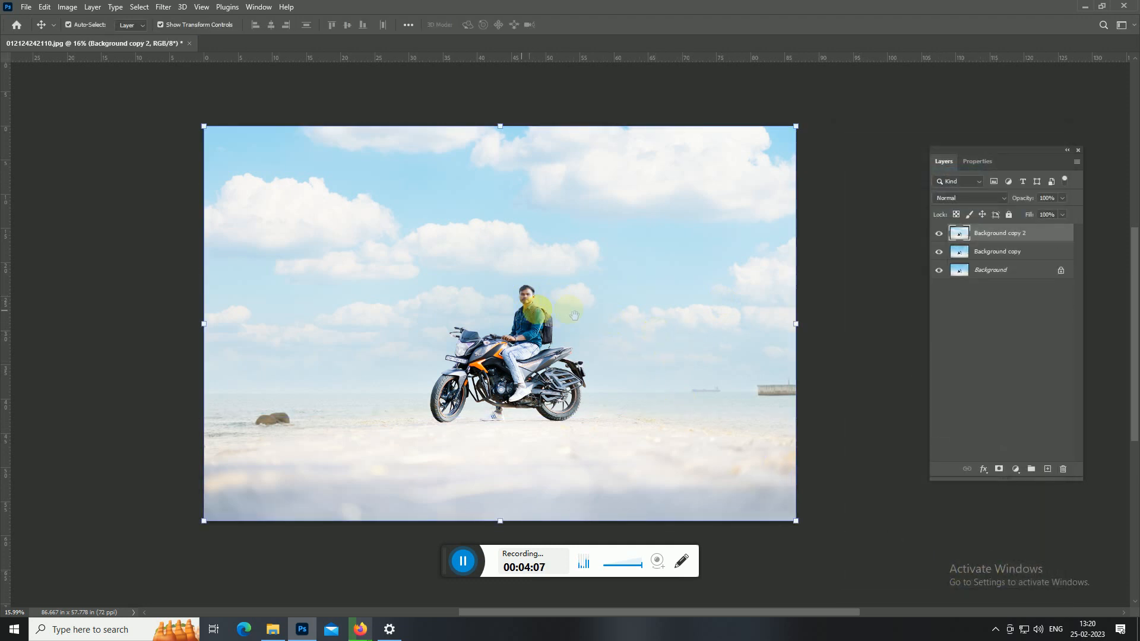
Compare the rider and motorcycle up close with the Background copy 2 layer hidden and shown.
{"action": "scroll", "coordinate": [537, 308], "scroll_direction": "right", "scroll_amount": 2}
{"action": "key", "text": "z"}
{"action": "left_click_drag", "start_coordinate": [442, 289], "coordinate": [947, 296]}
{"action": "left_click_drag", "start_coordinate": [699, 336], "coordinate": [580, 326]}
{"action": "left_click", "coordinate": [947, 237]}
{"action": "left_click", "coordinate": [947, 237]}
{"action": "left_click", "coordinate": [942, 234]}
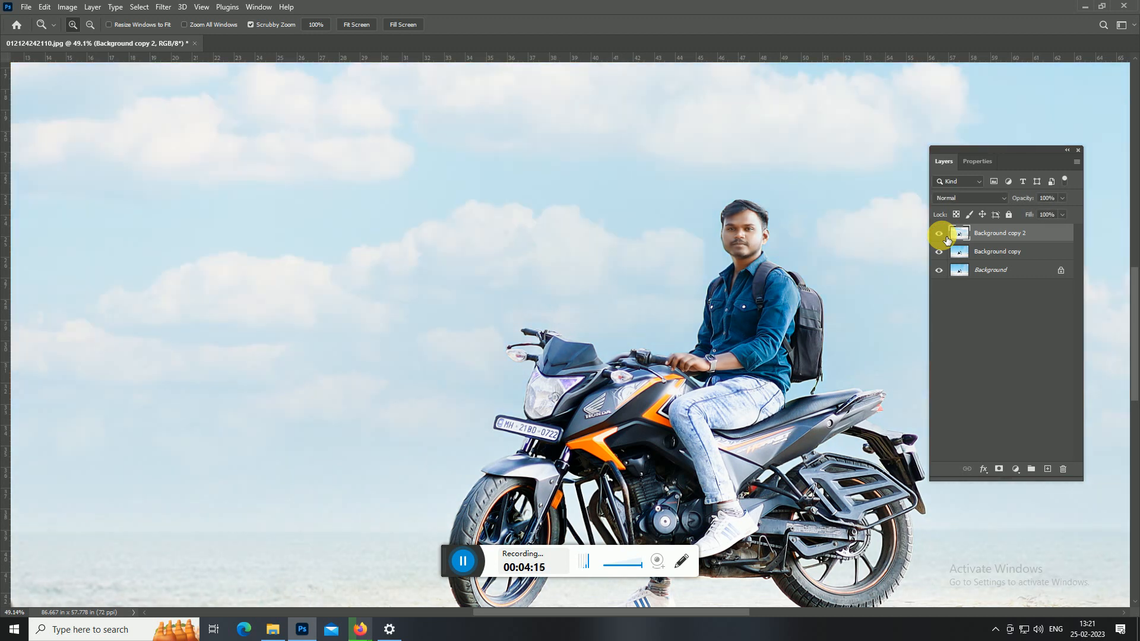
{"action": "left_click", "coordinate": [941, 234]}
{"action": "left_click", "coordinate": [941, 234]}
Compare the whole photo with and without the new cloudy sky by toggling the Background copy 2 layer's visibility.
{"action": "left_click_drag", "start_coordinate": [684, 300], "coordinate": [693, 392]}
{"action": "left_click", "coordinate": [939, 236]}
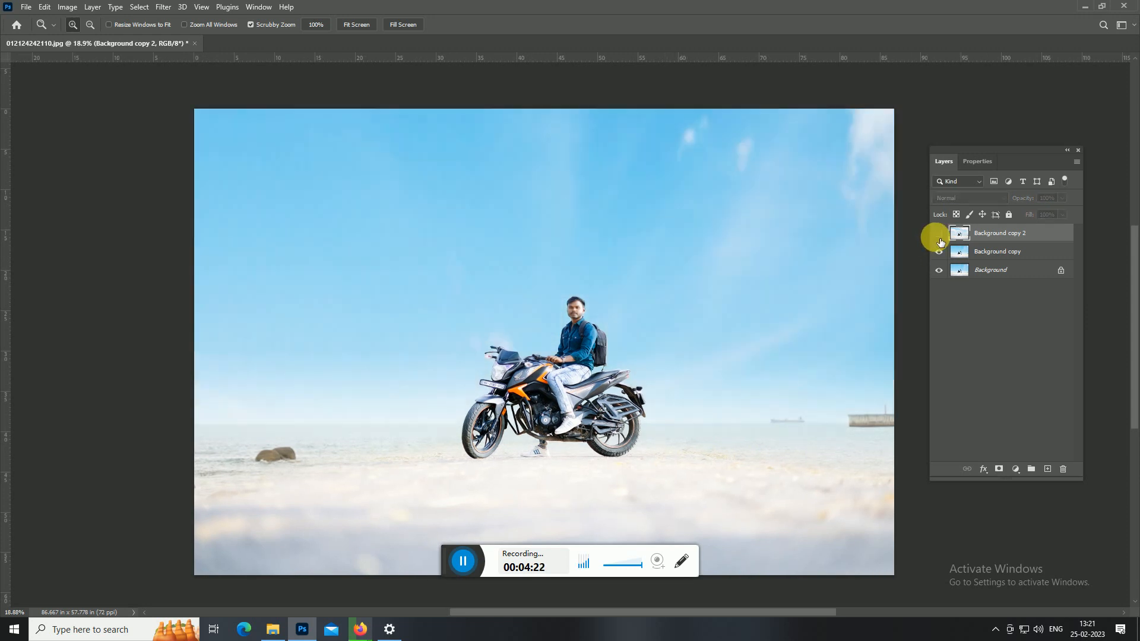
{"action": "left_click", "coordinate": [940, 235]}
{"action": "left_click", "coordinate": [940, 235]}
{"action": "left_click", "coordinate": [940, 235]}
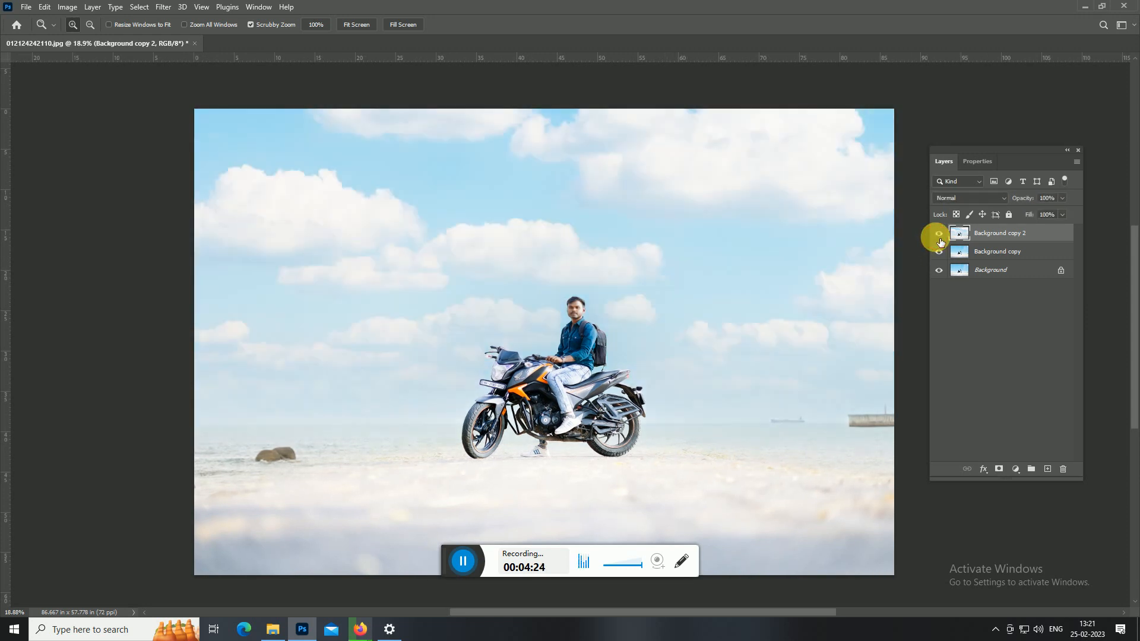
{"action": "left_click_drag", "start_coordinate": [623, 368], "coordinate": [686, 341]}
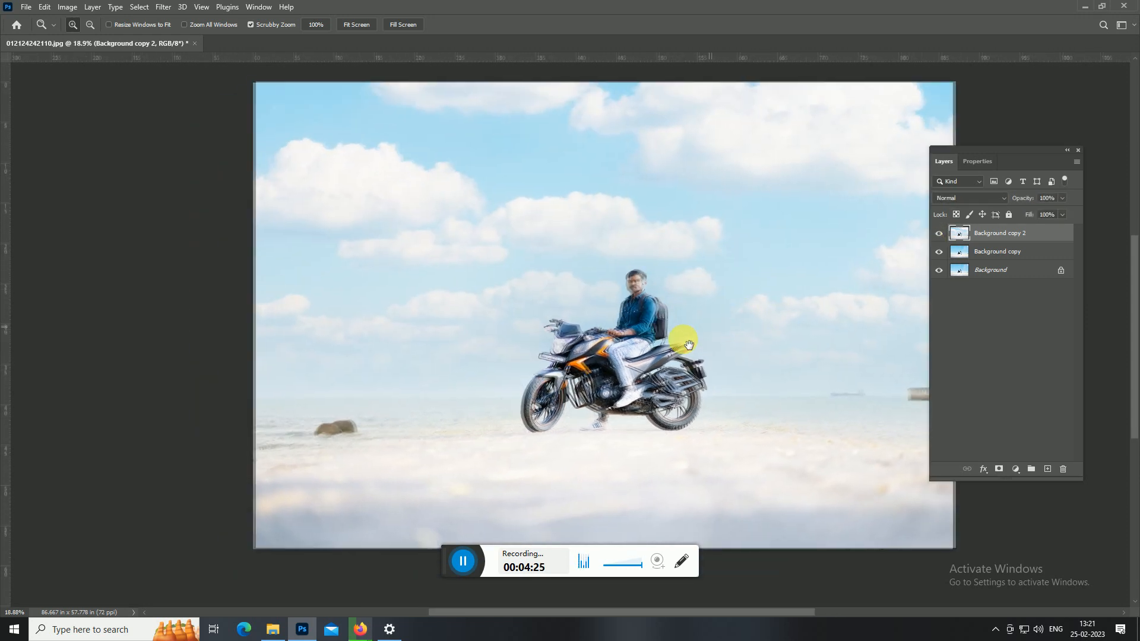
Merge all visible layers into the Background layer.
{"action": "right_click", "coordinate": [1019, 239]}
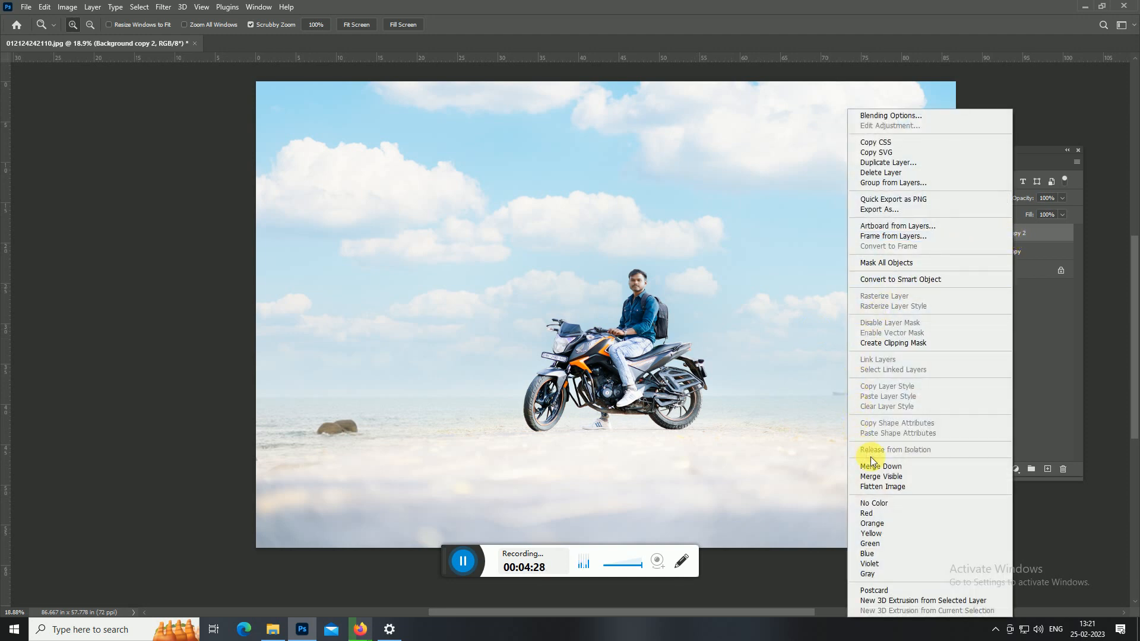
{"action": "left_click", "coordinate": [897, 476]}
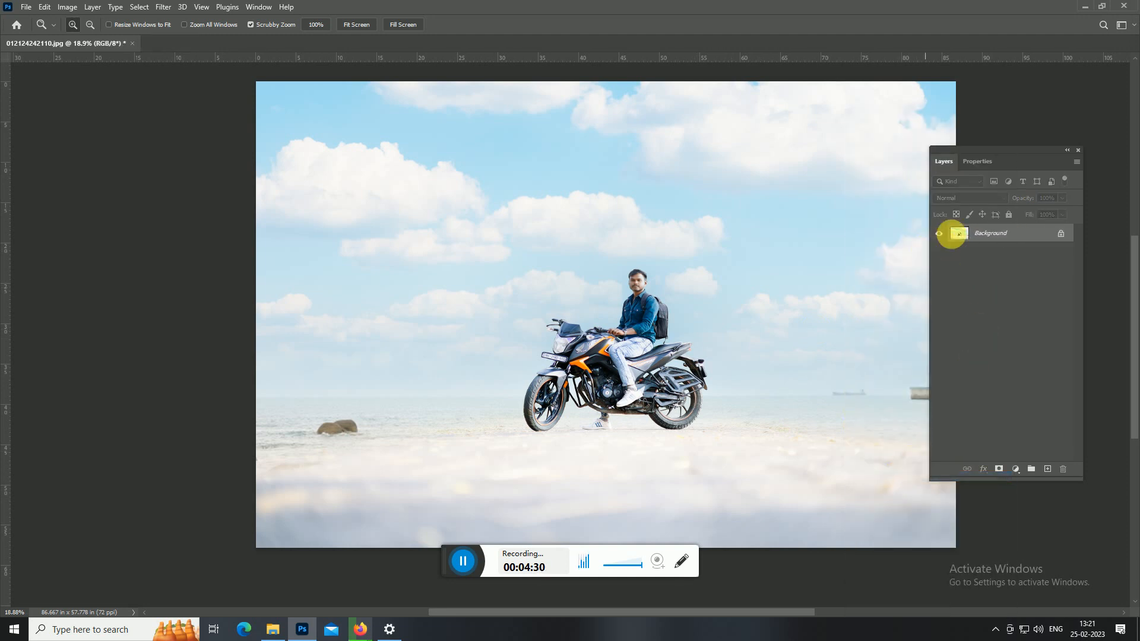
{"action": "left_click_drag", "start_coordinate": [796, 285], "coordinate": [736, 284]}
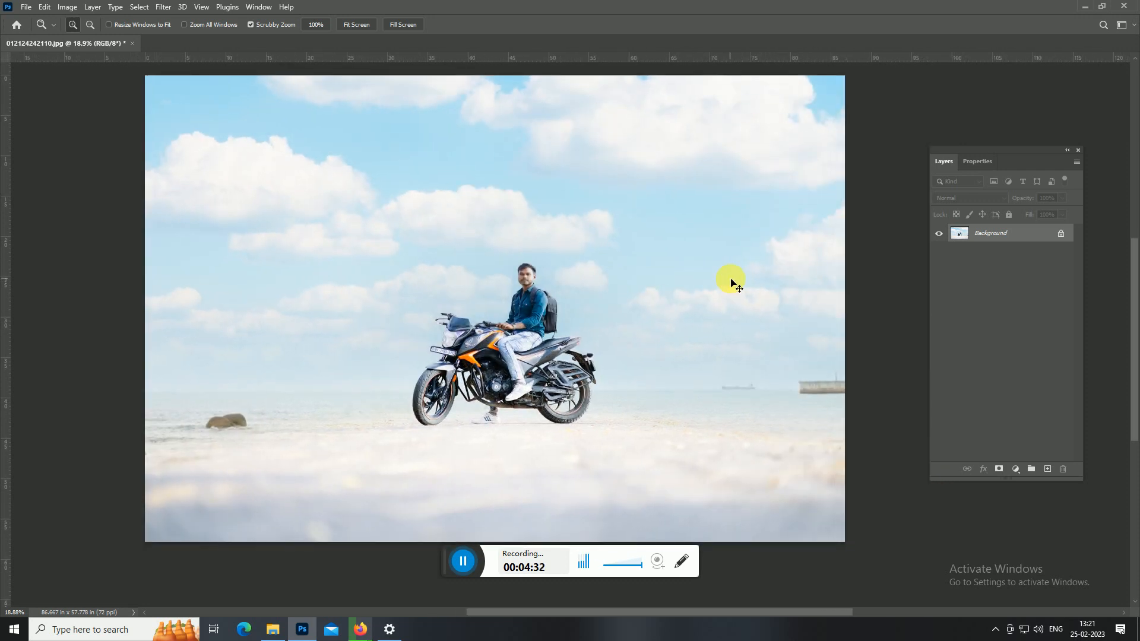
Start saving the photo as a new JPEG on Local Disk (I:), with a file name beginning "sky repla".
{"action": "key", "text": "shift+ctrl+s"}
{"action": "scroll", "coordinate": [242, 301], "scroll_direction": "down", "scroll_amount": 5}
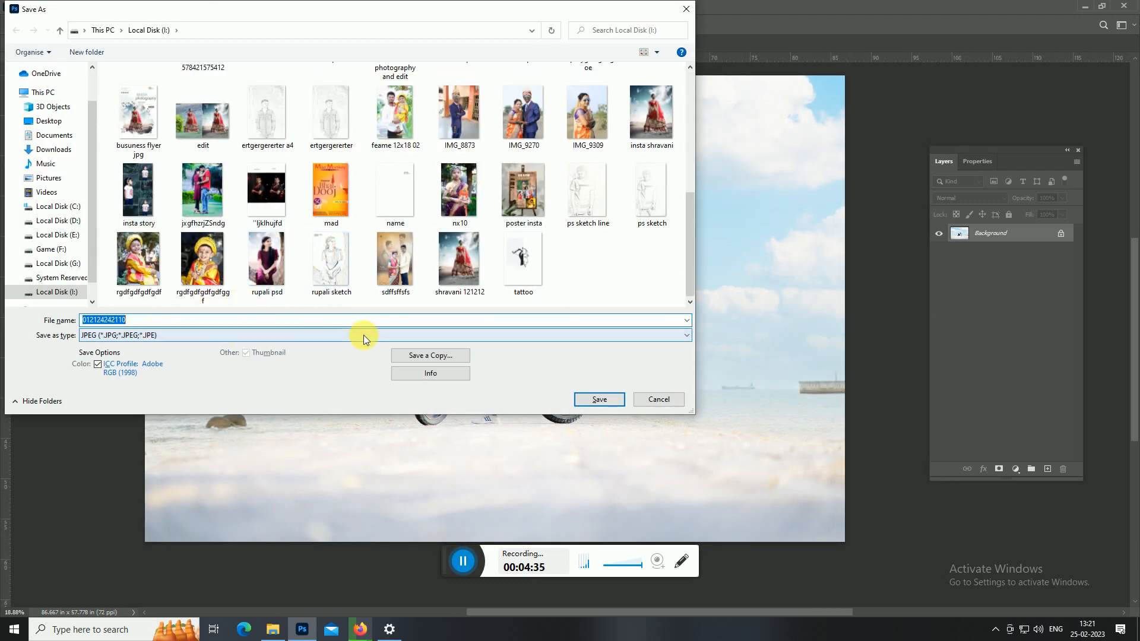
{"action": "type", "text": "sky replaycement"}
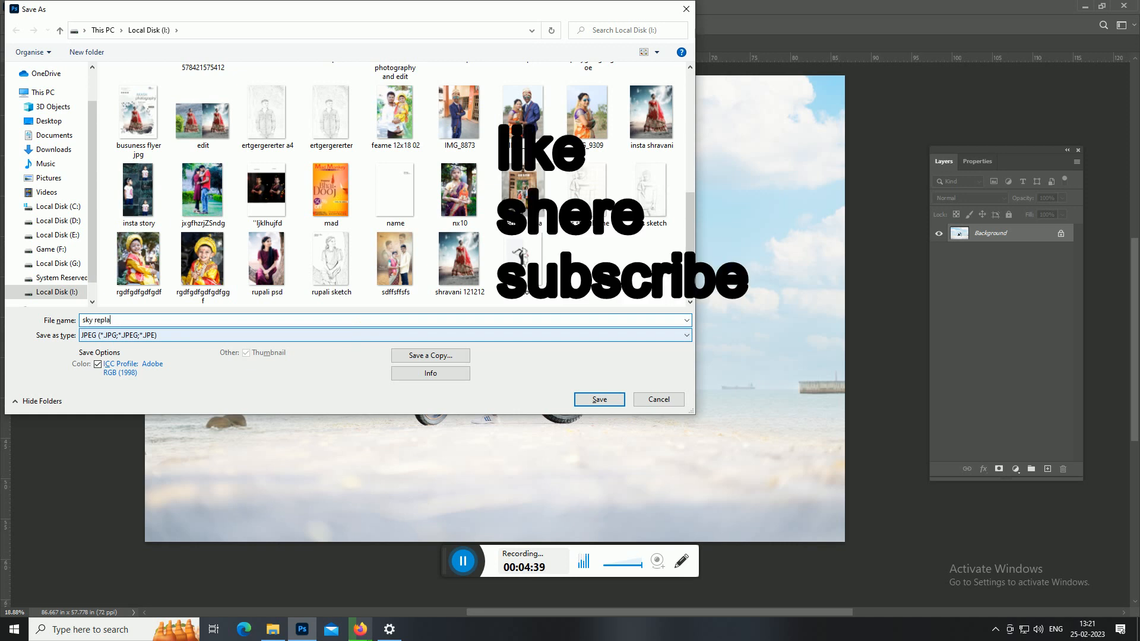